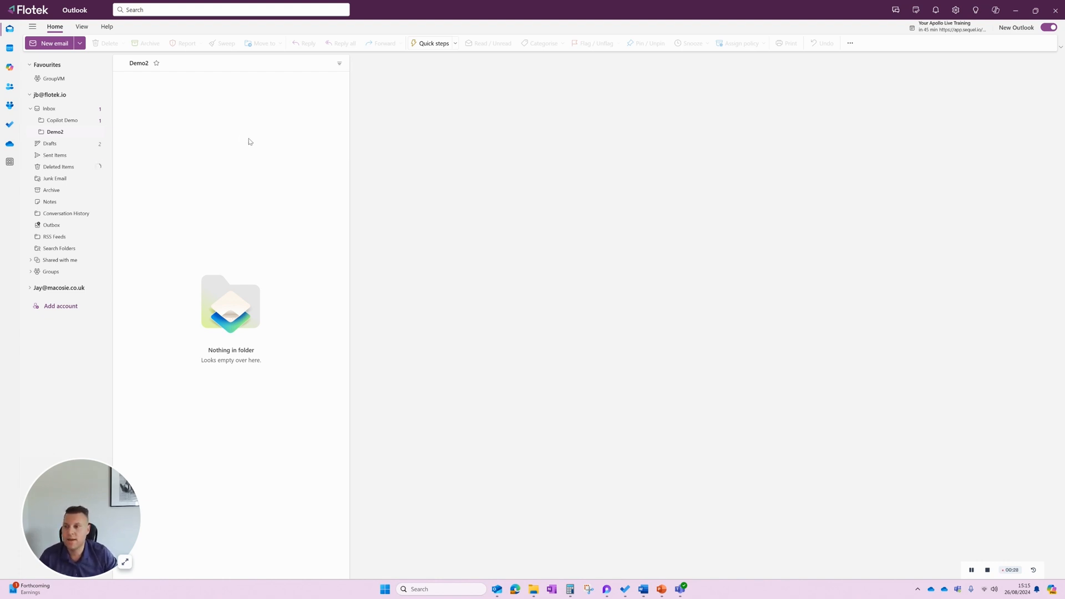
Step: Start a new email and add the colleague as its recipient
{"action": "left_click", "coordinate": [54, 45]}
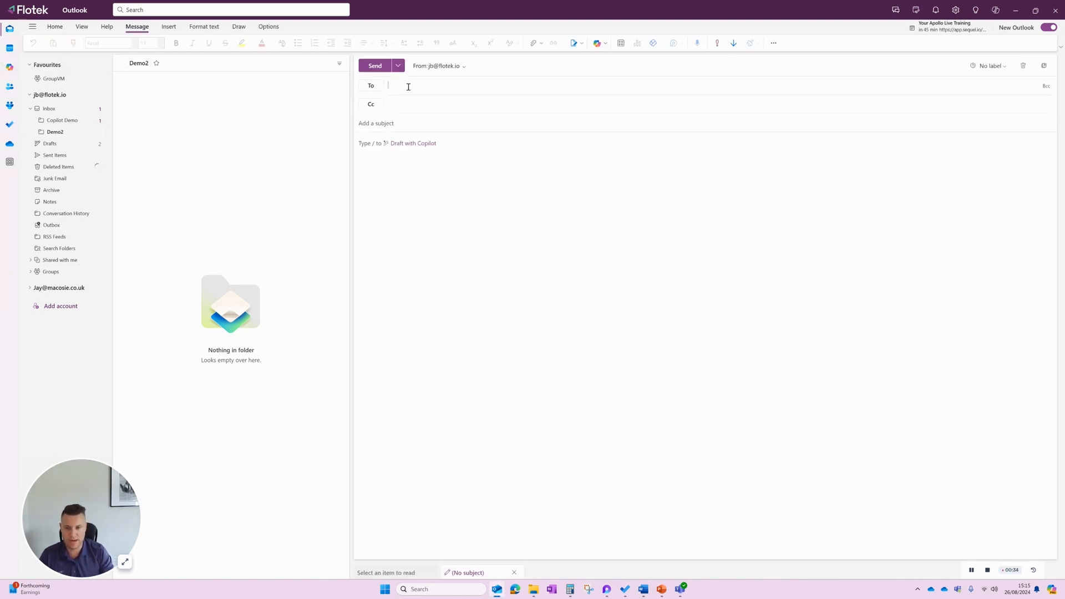
{"action": "type", "text": "dm"}
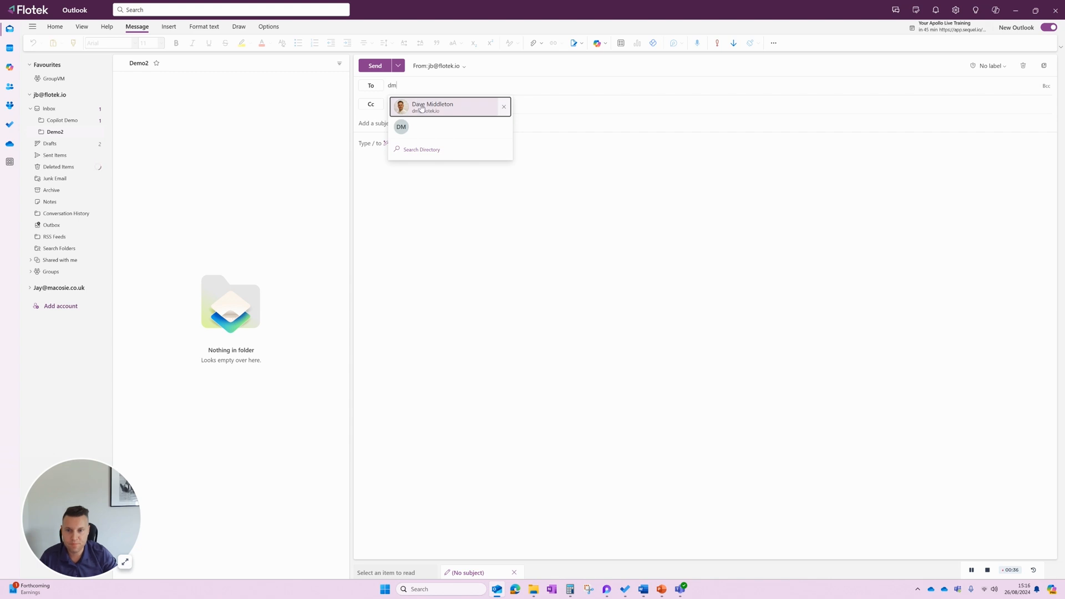
{"action": "left_click", "coordinate": [423, 106]}
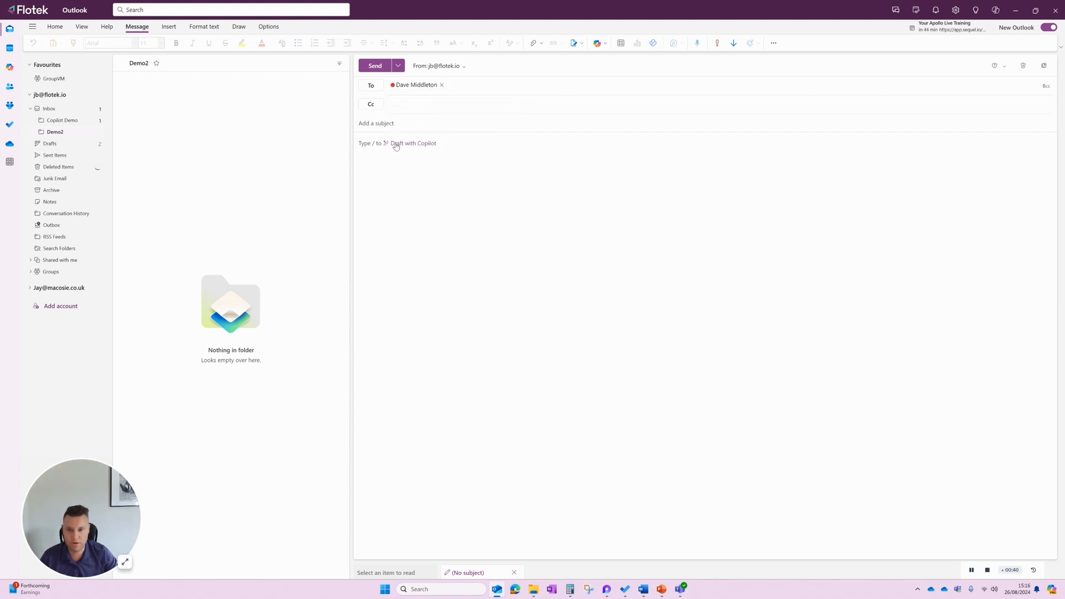
{"action": "left_click", "coordinate": [413, 146]}
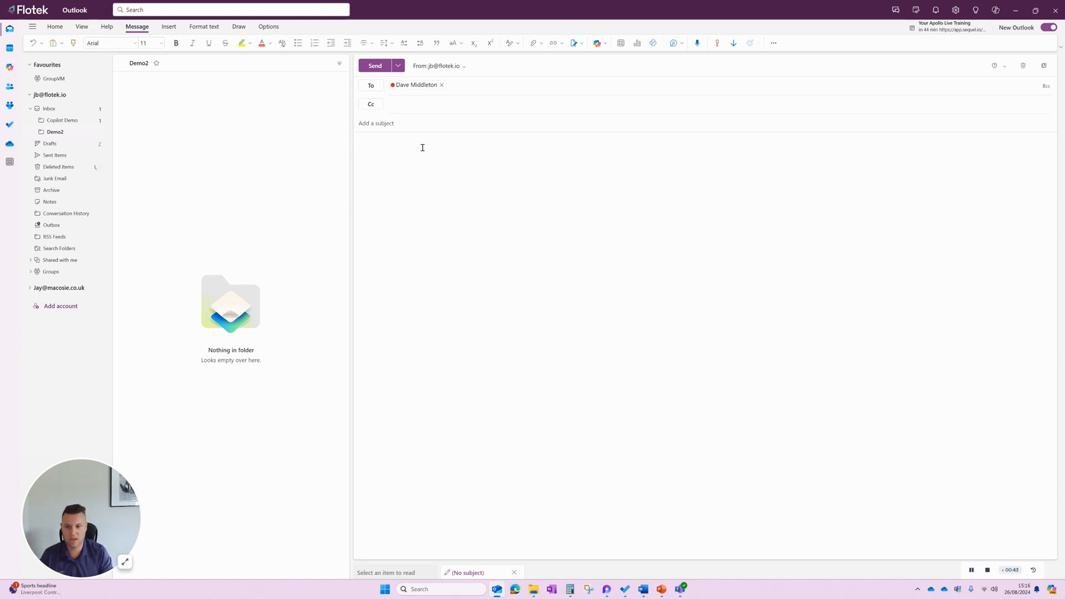
{"action": "type", "text": "Hi Jay"}
{"action": "key", "text": "BackSpace"}
{"action": "type", "text": "Dave, "}
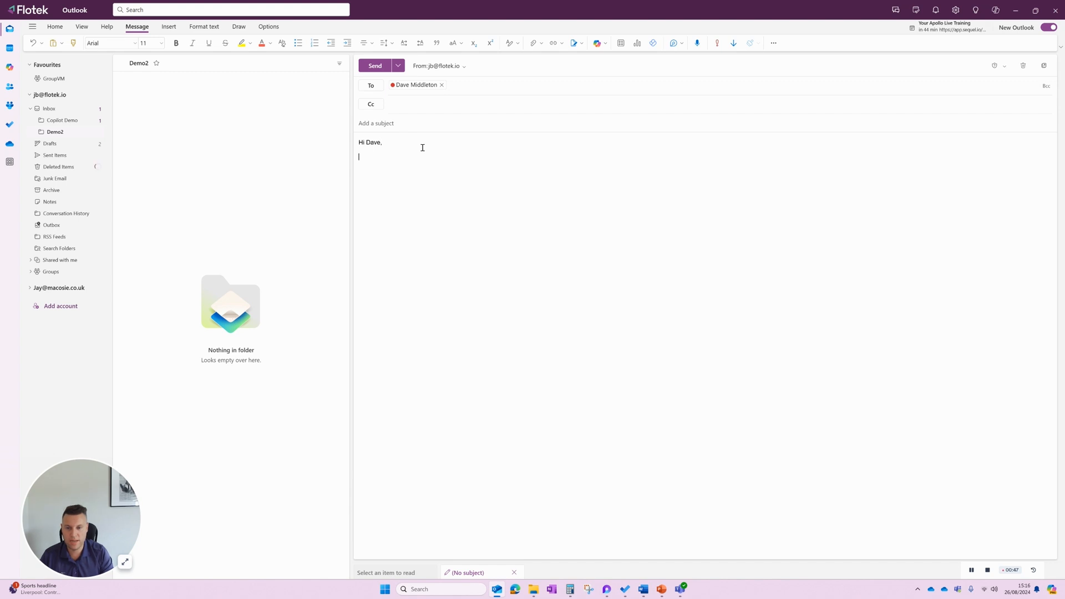
{"action": "type", "text": "Whats the late"}
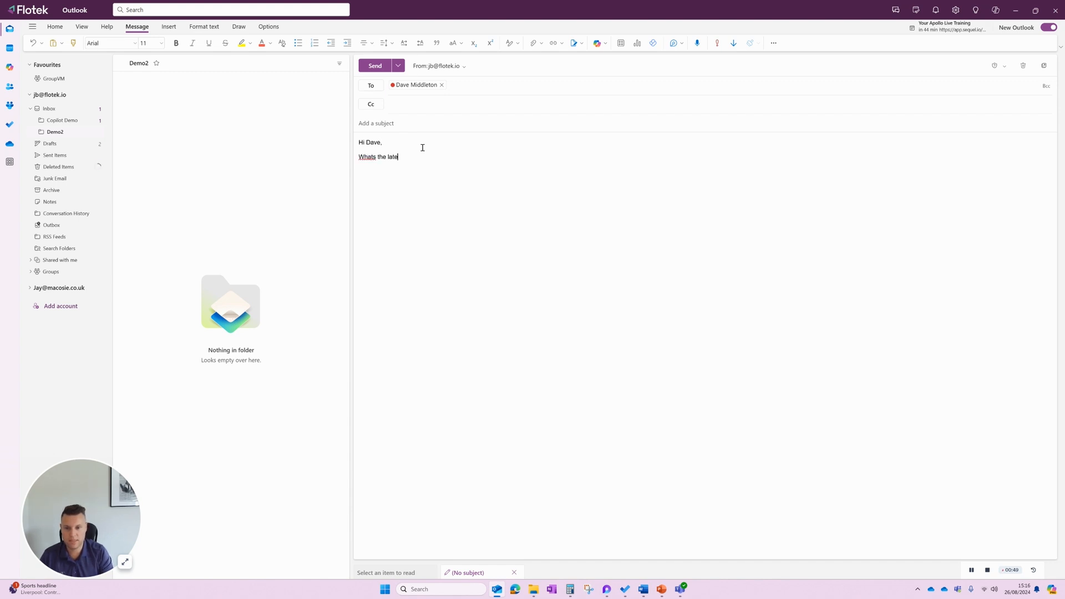
{"action": "type", "text": "st on expens"}
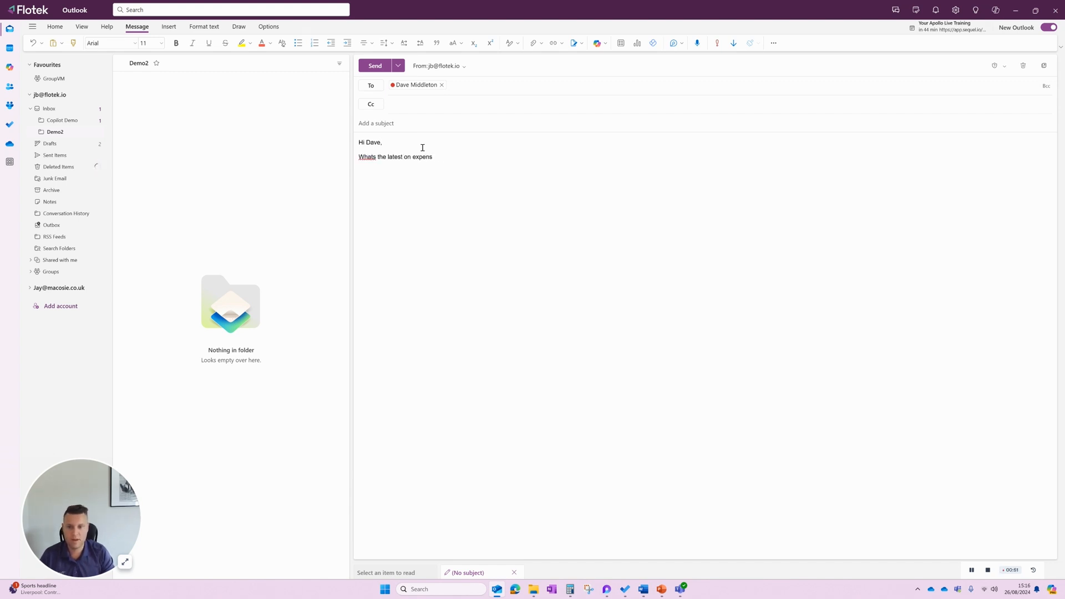
{"action": "type", "text": "es?"}
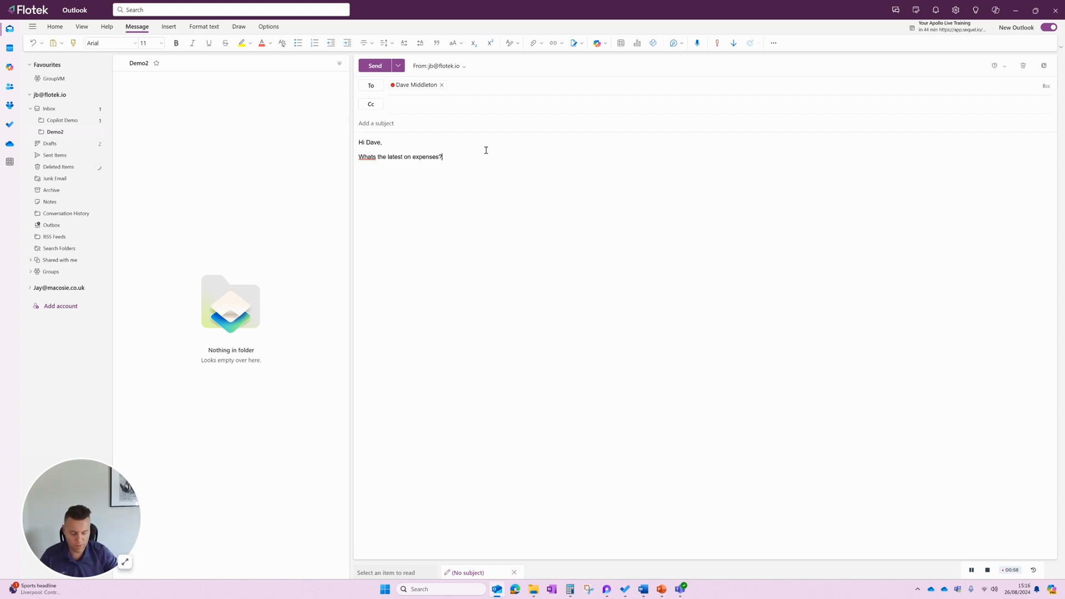
{"action": "key", "text": "ctrl+a"}
{"action": "key", "text": "BackSpace"}
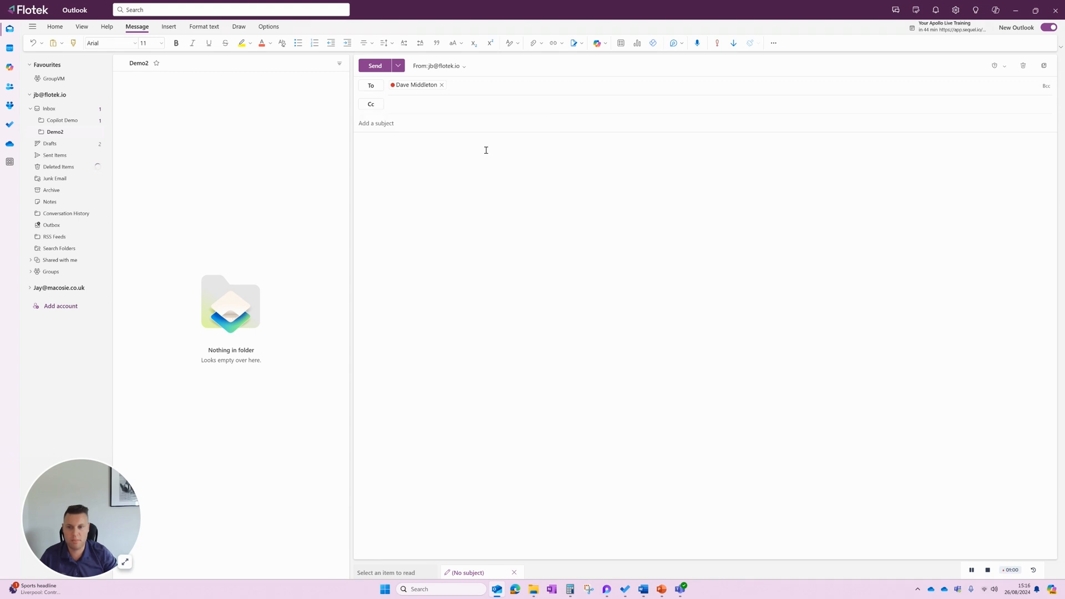
Step: Generate the message body with Draft with Copilot, prompting for an email asking the recipient for an update on the latest expenses report for August
{"action": "left_click", "coordinate": [606, 46]}
{"action": "left_click", "coordinate": [582, 60]}
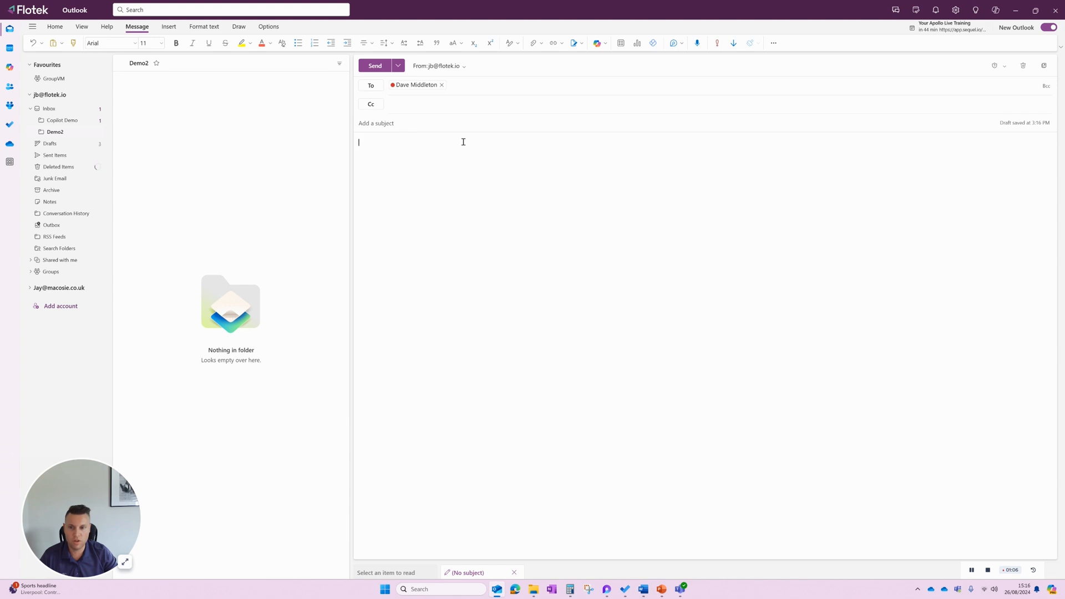
{"action": "type", "text": "/"}
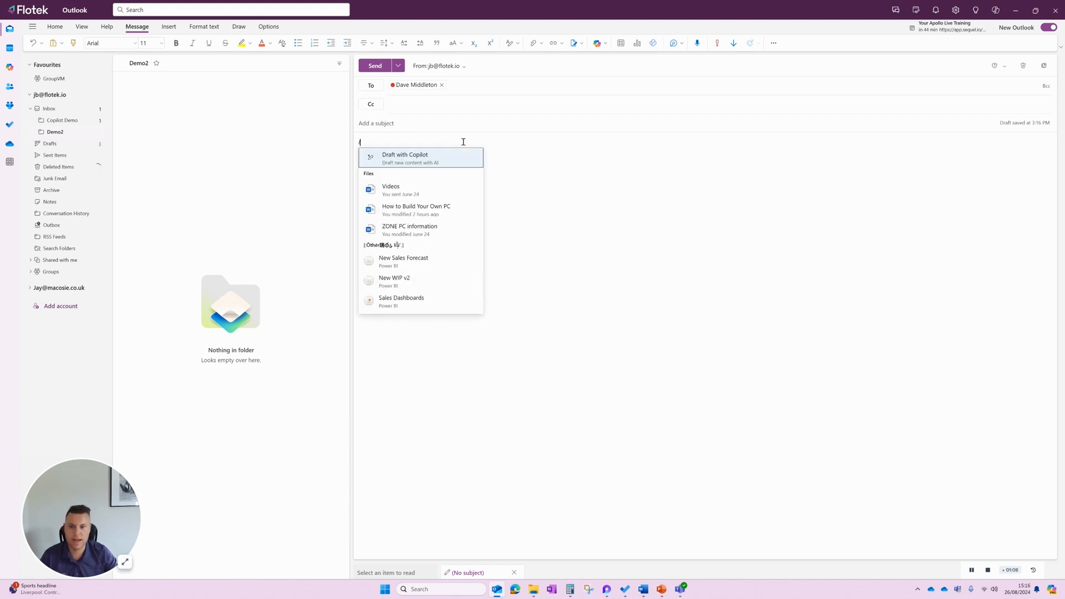
{"action": "left_click", "coordinate": [423, 161]}
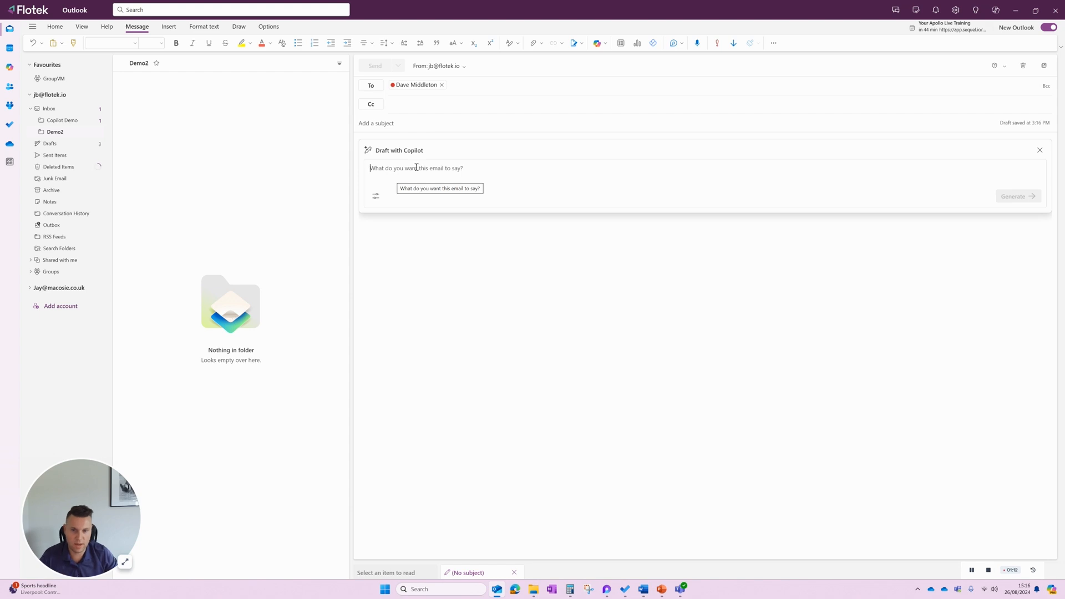
{"action": "left_click_drag", "start_coordinate": [431, 155], "coordinate": [431, 180]}
{"action": "left_click", "coordinate": [433, 178]}
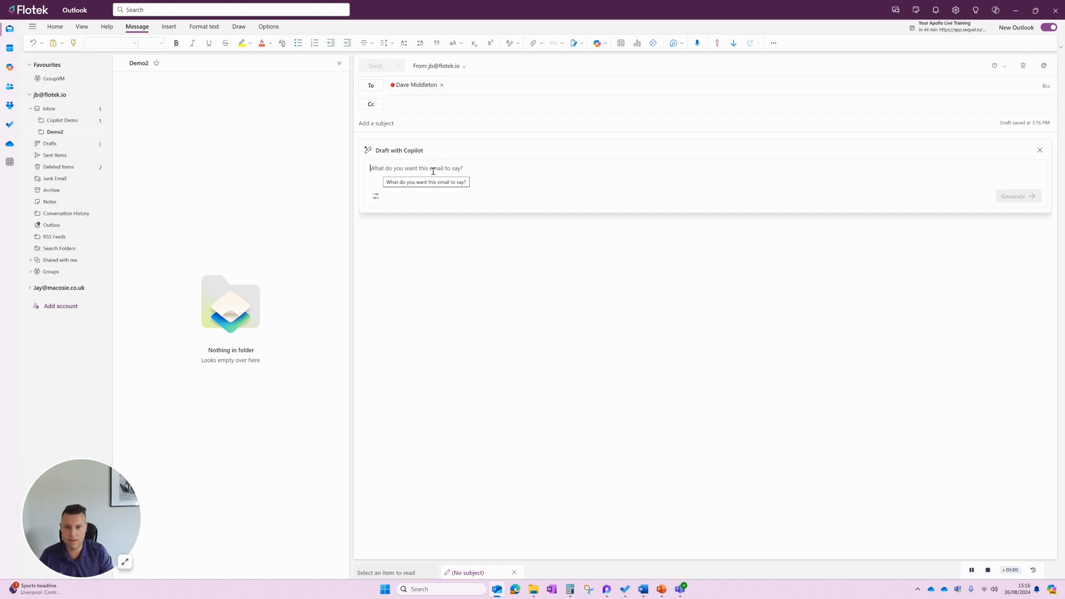
{"action": "type", "text": "write an email "}
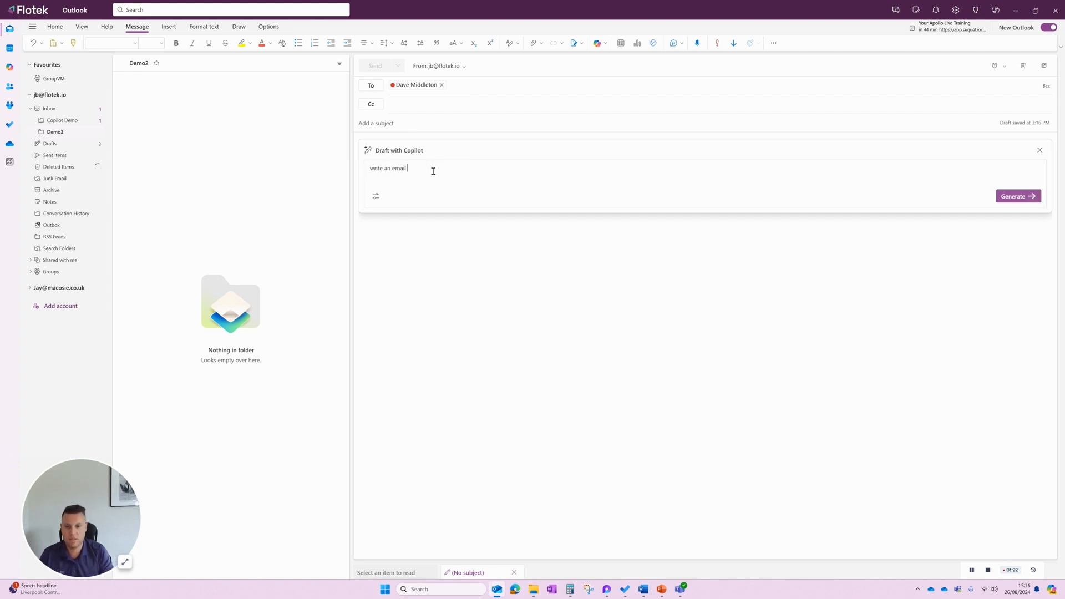
{"action": "type", "text": "to ask dave for an update "}
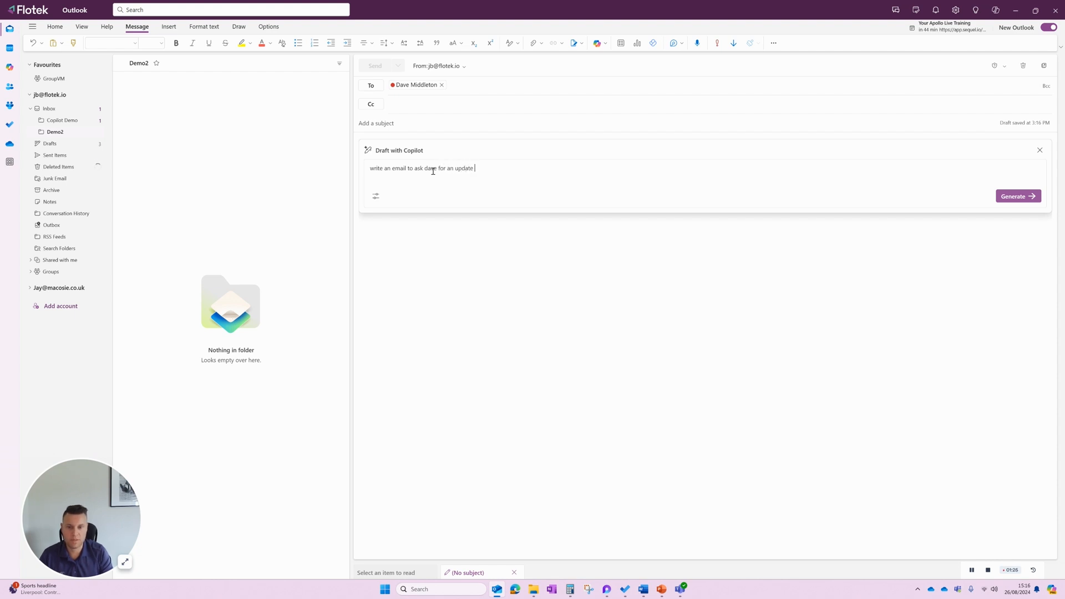
{"action": "type", "text": "on the latest exp"}
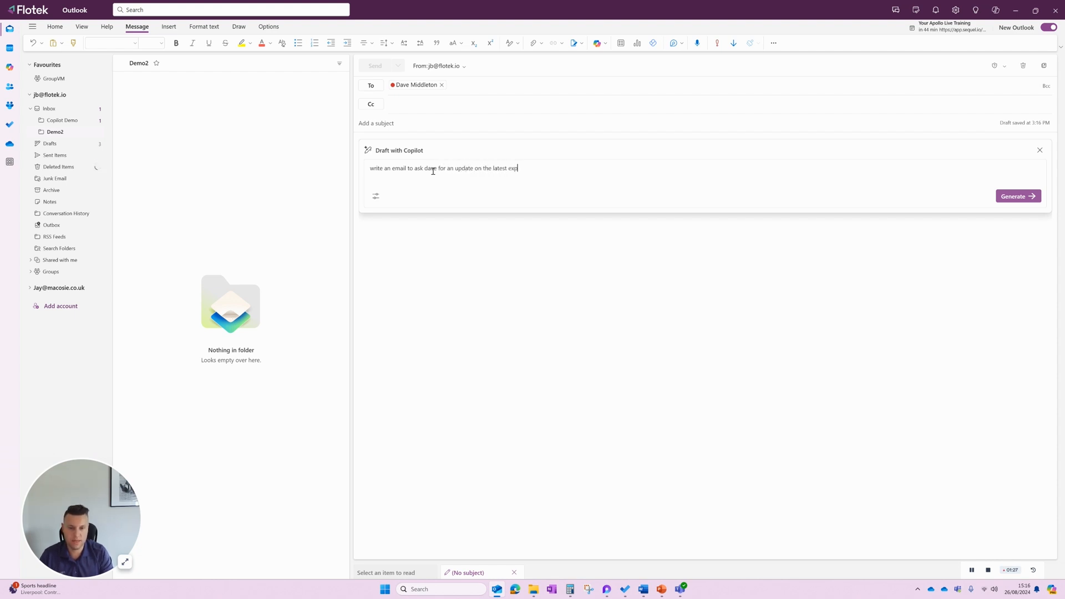
{"action": "type", "text": "enses report for "}
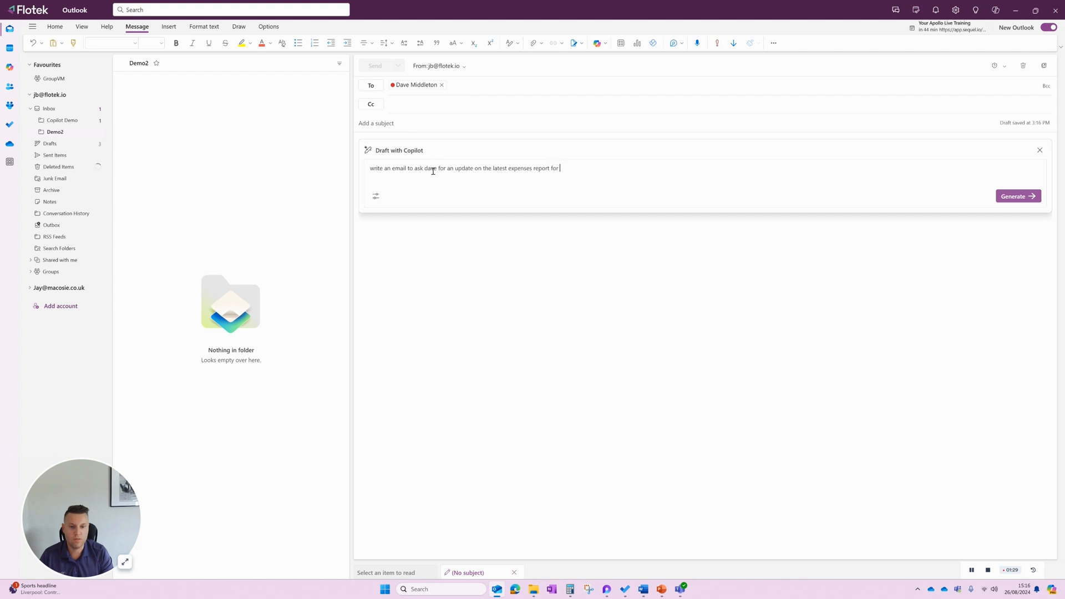
{"action": "type", "text": "August"}
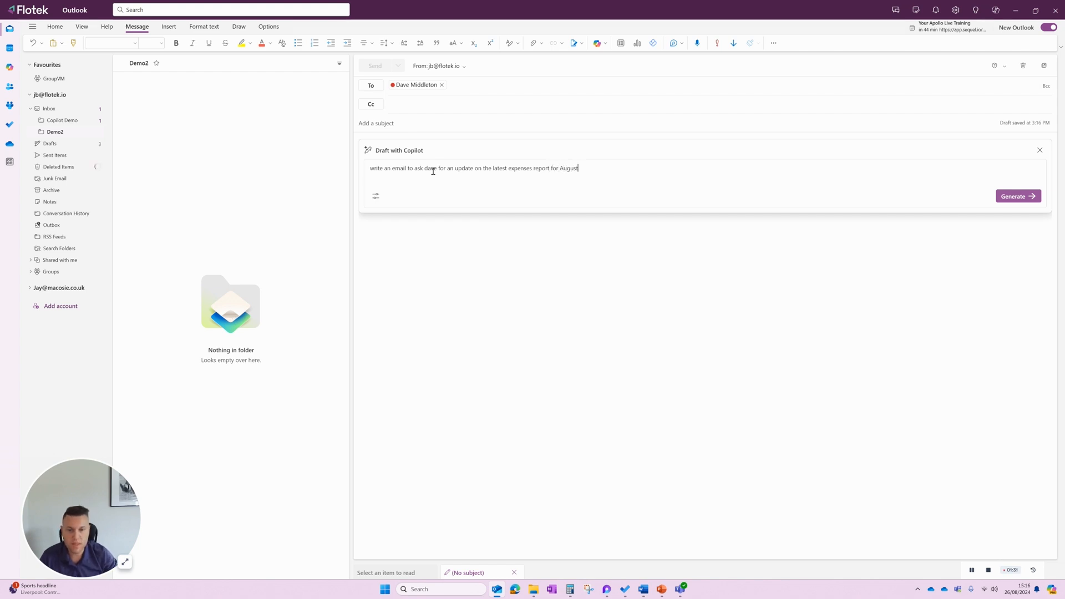
{"action": "left_click", "coordinate": [1016, 196]}
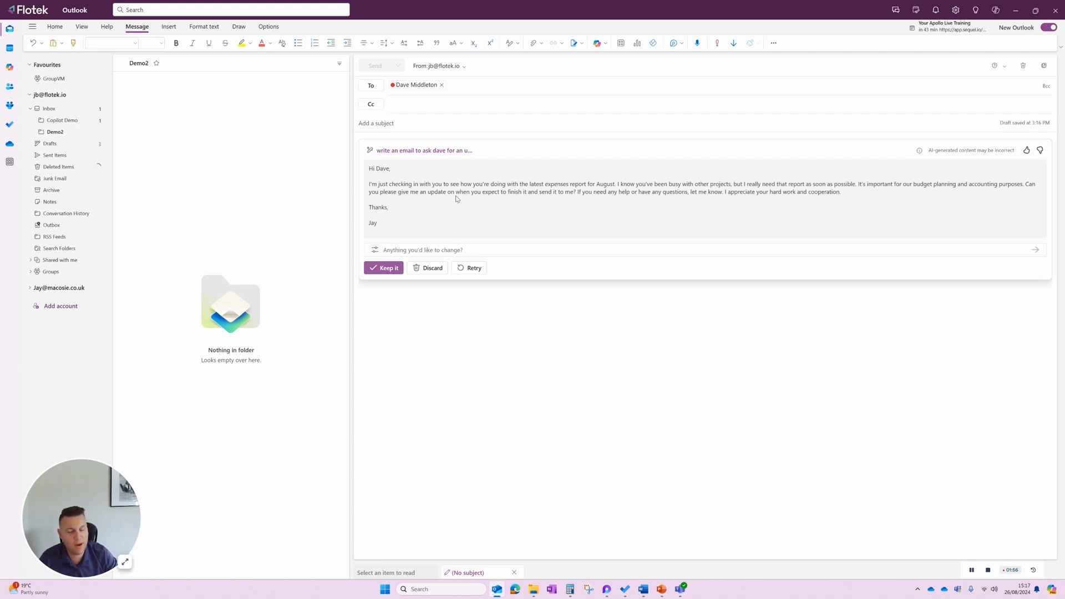
Step: Have Copilot revise the generated draft with the instruction "make it more direct"
{"action": "left_click", "coordinate": [395, 250]}
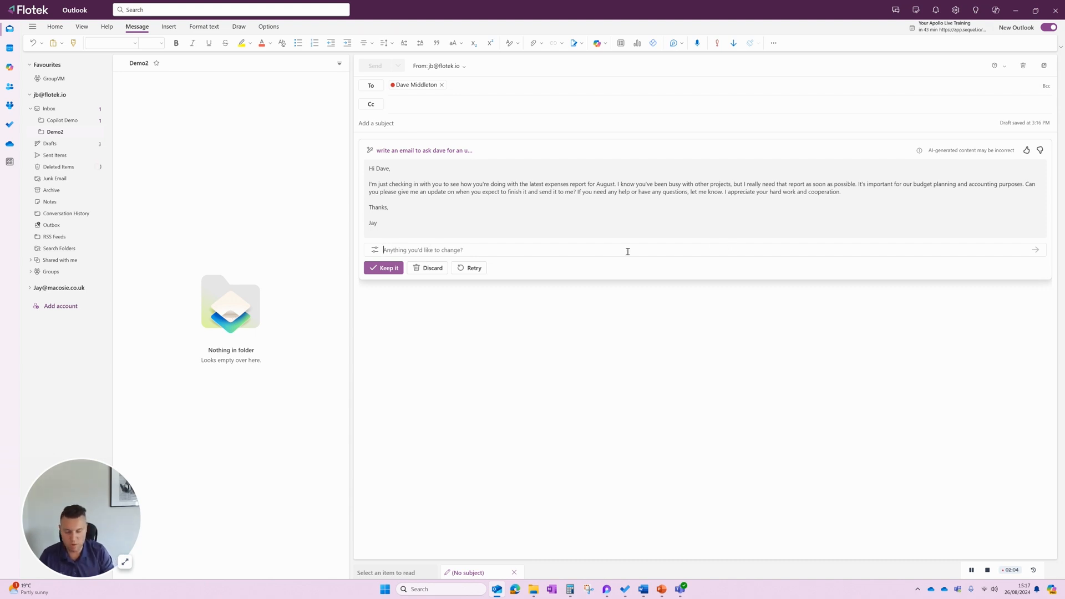
{"action": "type", "text": "make it more direct"}
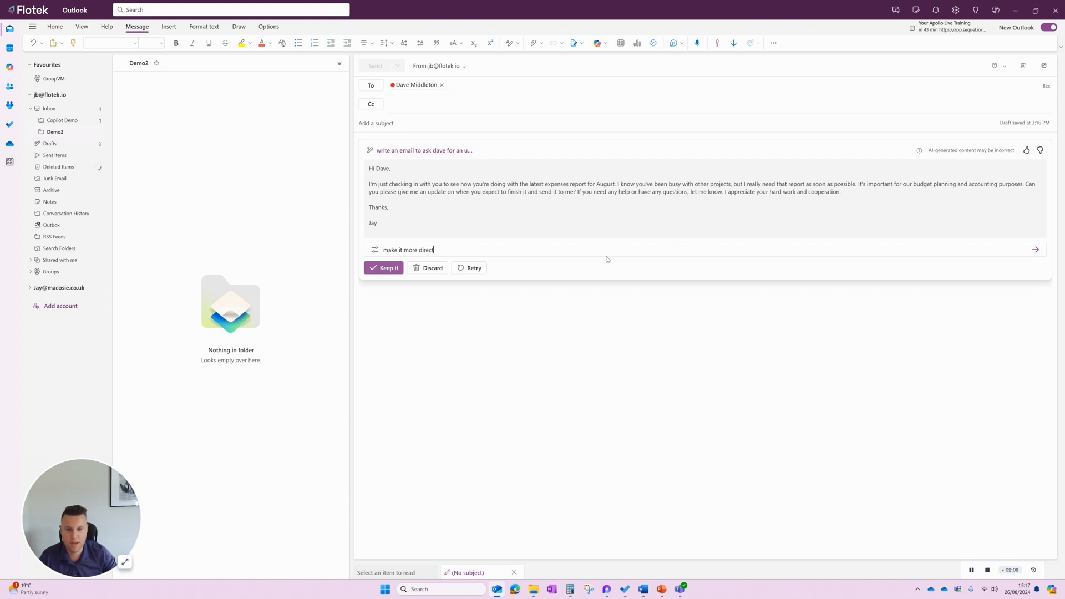
{"action": "left_click", "coordinate": [1034, 249]}
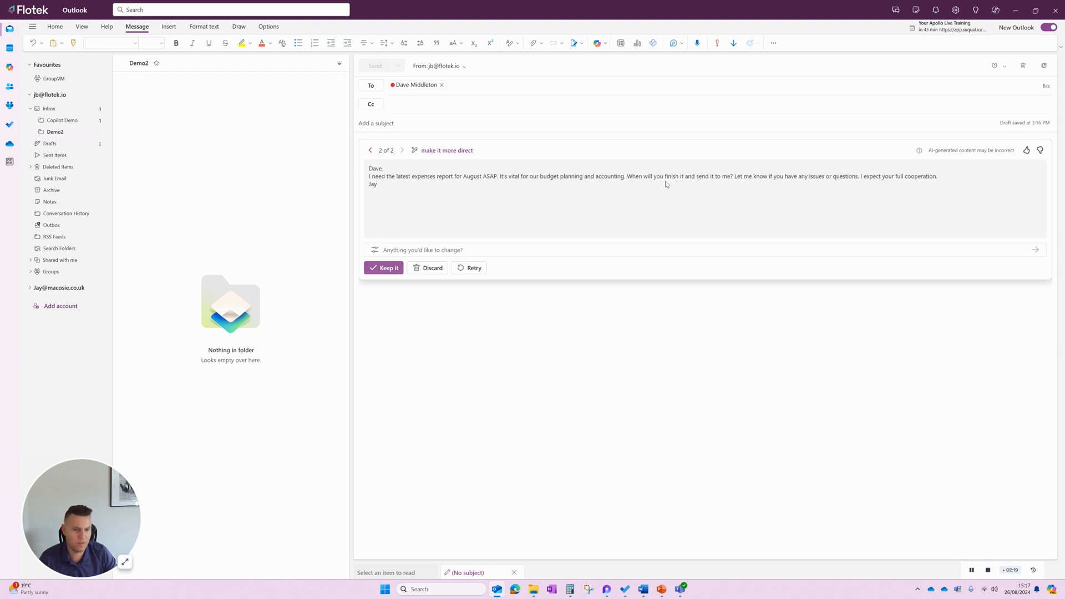
Step: Rewrite the draft with Copilot's "Make it a poem" option and keep the poem version in the email
{"action": "left_click", "coordinate": [376, 251]}
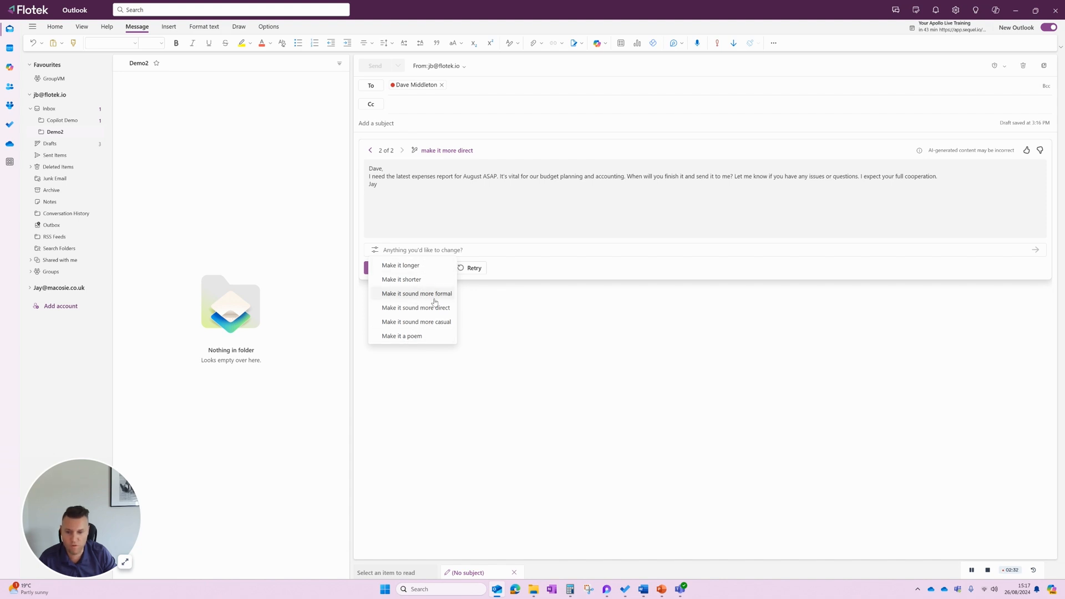
{"action": "left_click", "coordinate": [402, 336]}
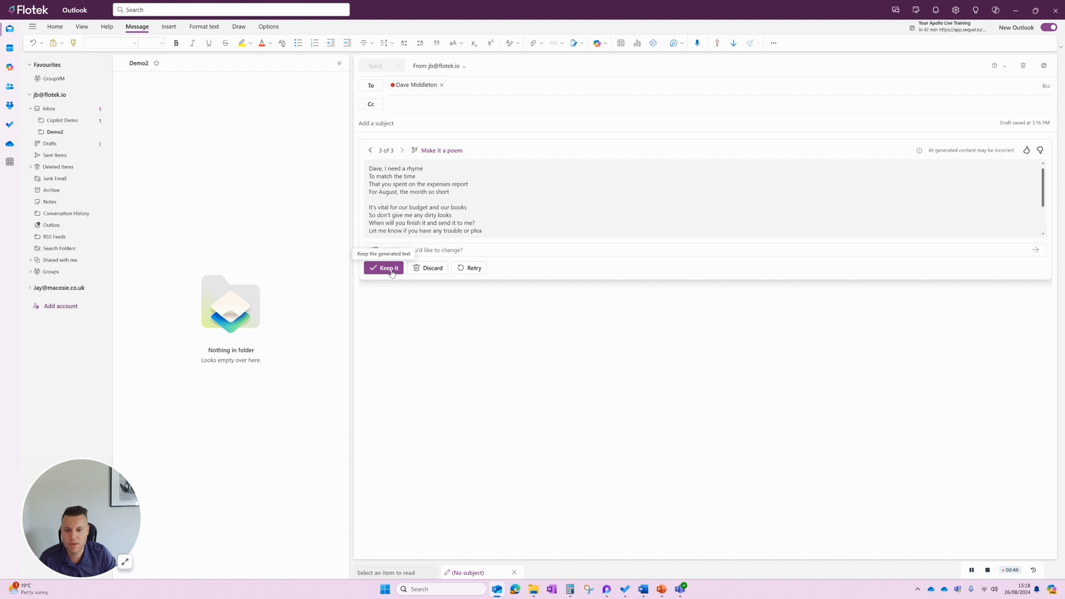
{"action": "left_click", "coordinate": [371, 150]}
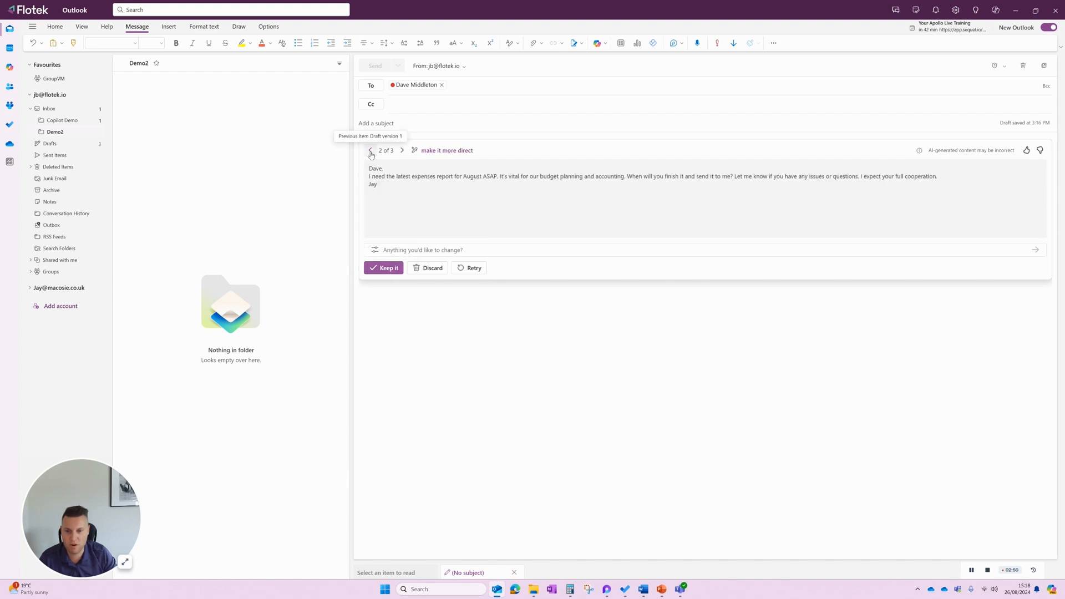
{"action": "left_click", "coordinate": [371, 150]}
{"action": "left_click", "coordinate": [402, 151]}
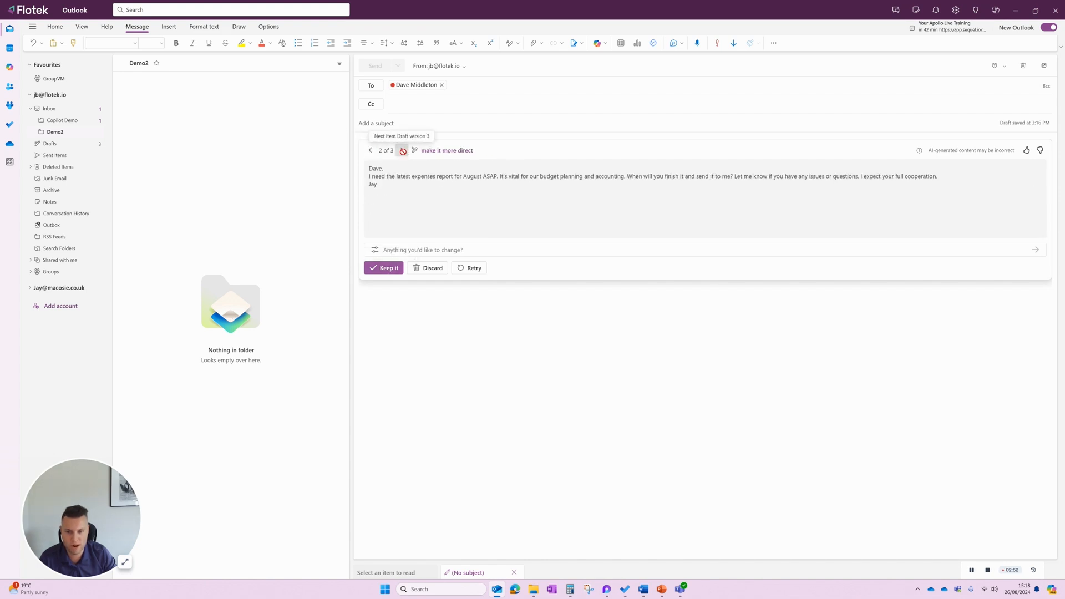
{"action": "left_click", "coordinate": [402, 151]}
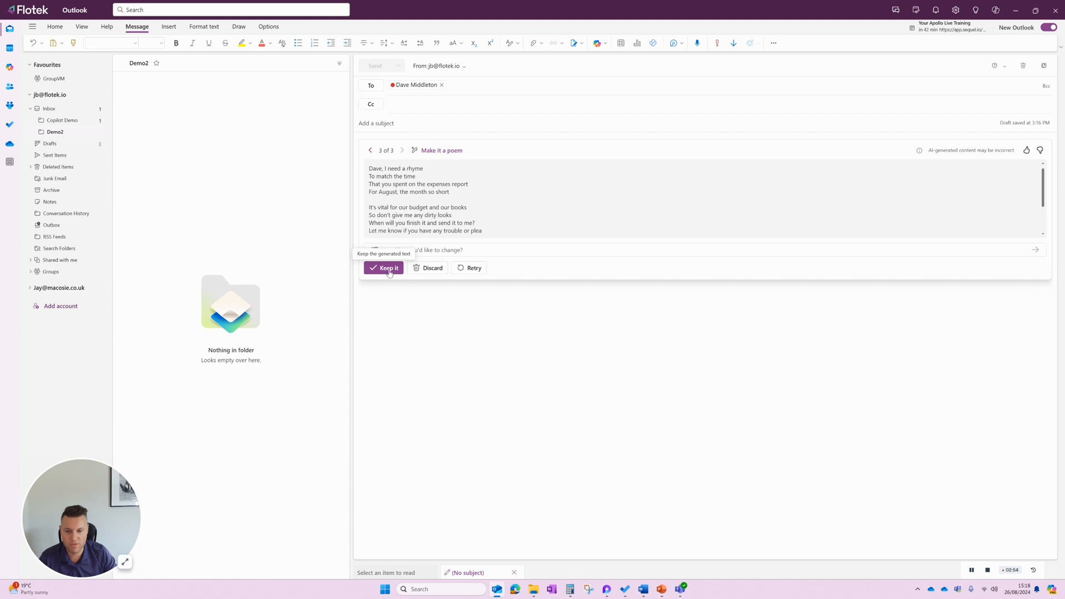
{"action": "left_click", "coordinate": [384, 269]}
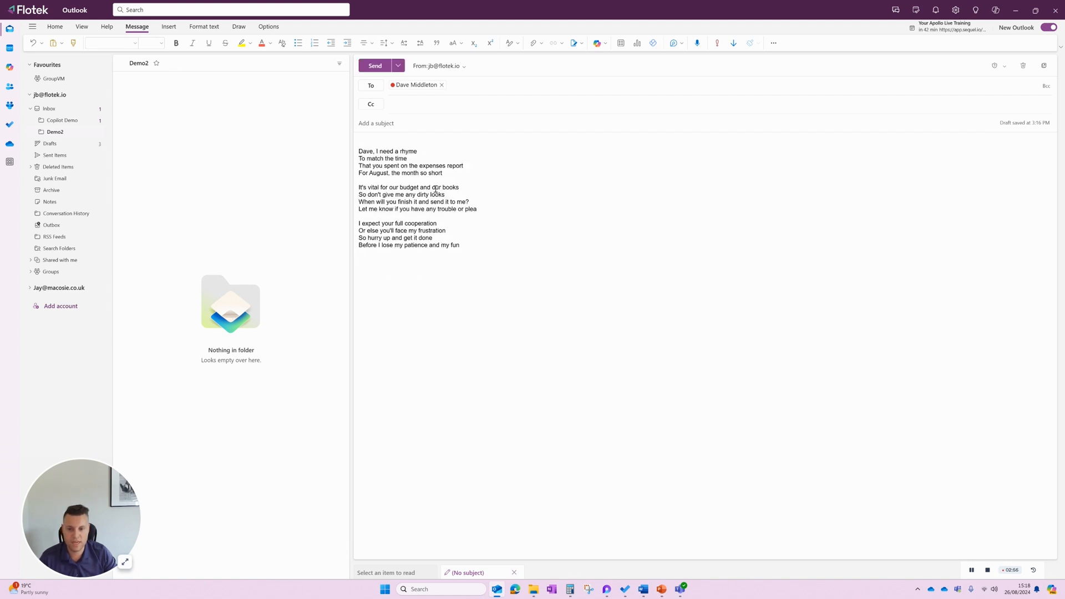
Step: Add the sign-off "Regards," followed by the sender's first name below the poem
{"action": "left_click", "coordinate": [475, 267]}
{"action": "type", "text": "Regard"}
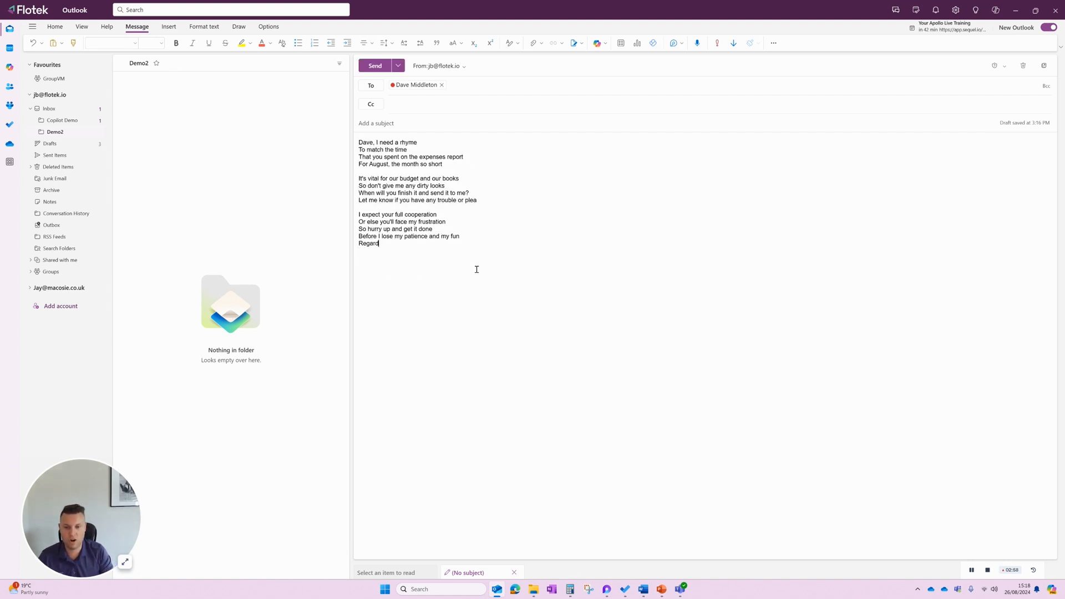
{"action": "type", "text": "Jay"}
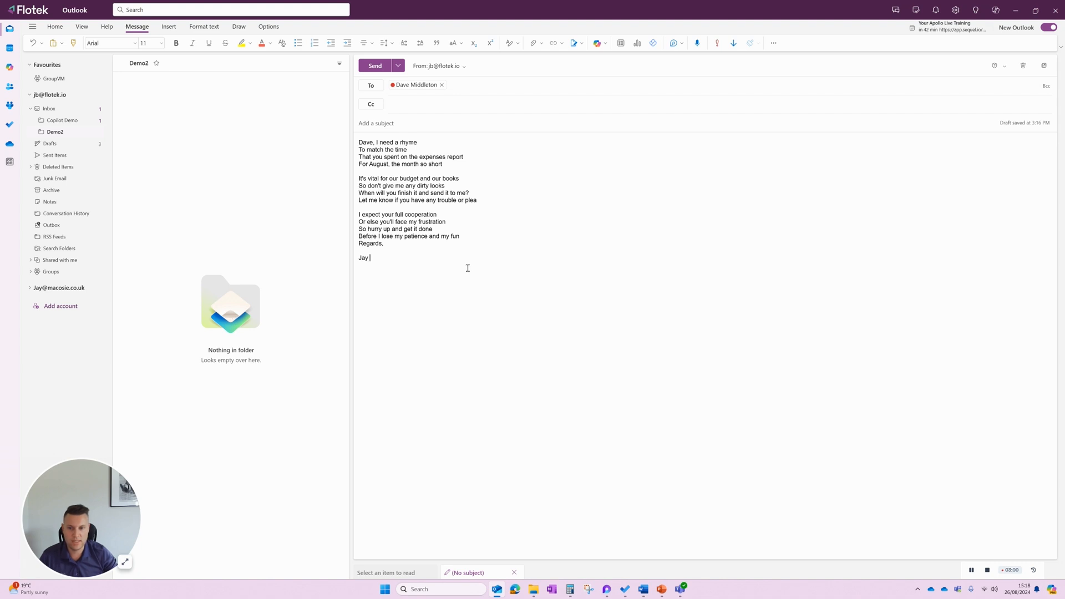
Step: Set the email's subject to "Expenses Report"
{"action": "left_click", "coordinate": [403, 124]}
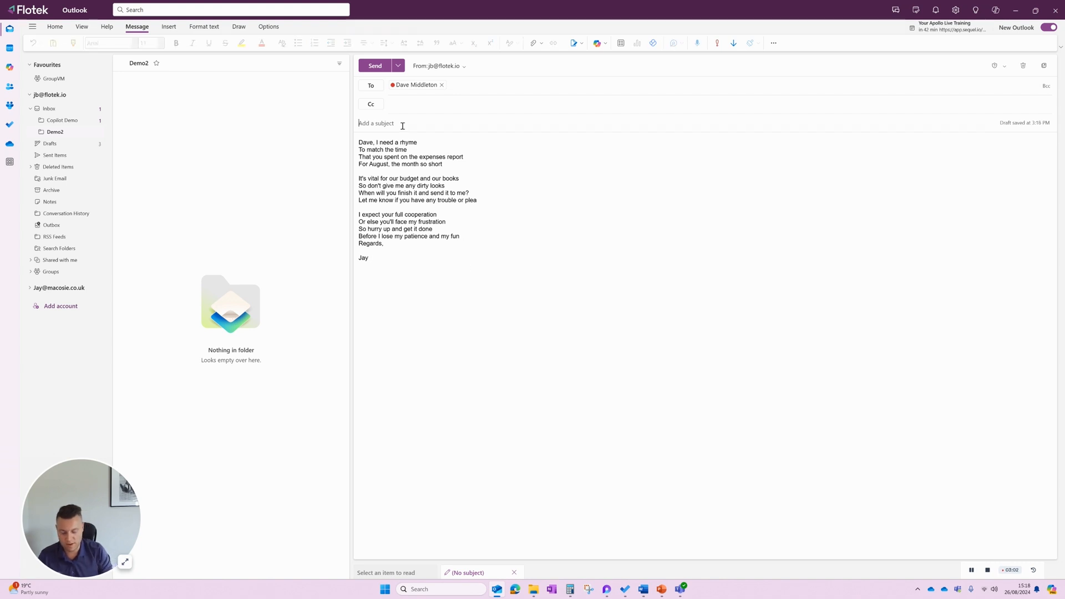
{"action": "type", "text": "Expenses"}
{"action": "type", "text": " Re"}
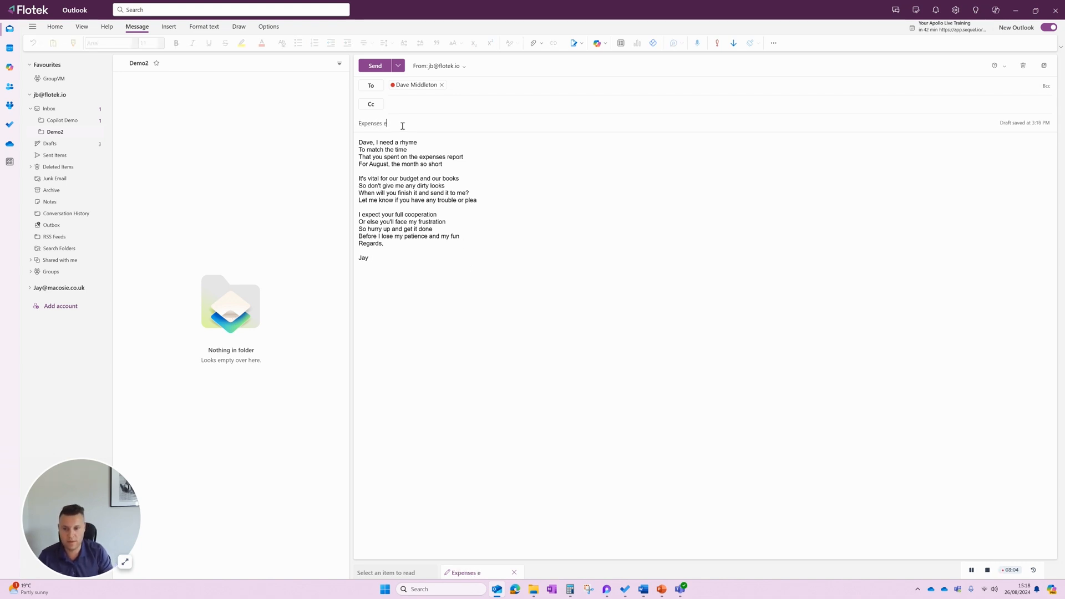
{"action": "key", "text": "BackSpace"}
{"action": "type", "text": "Report"}
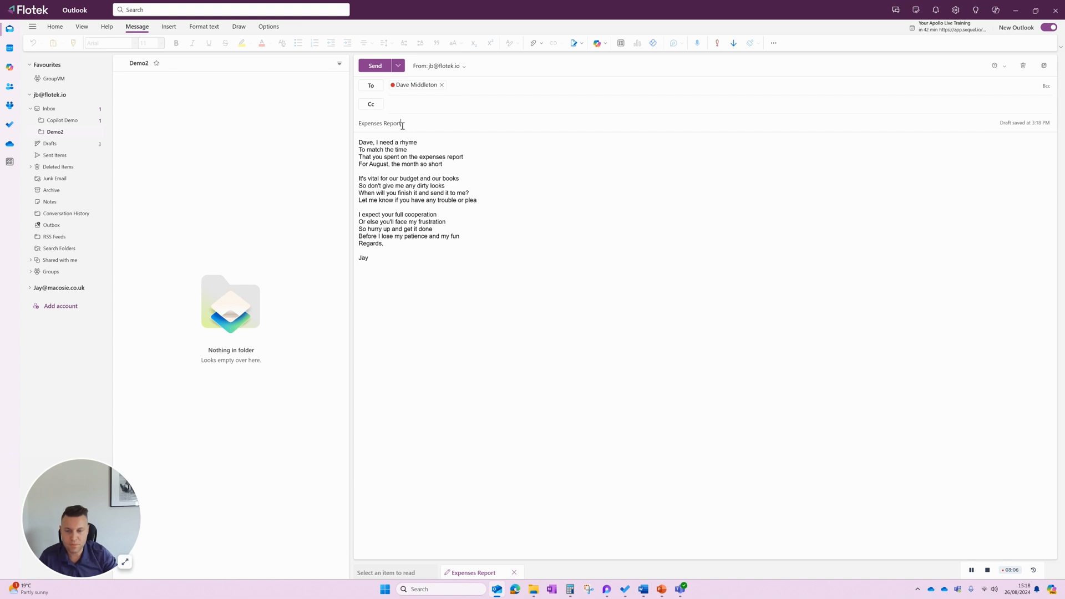
Step: Run Coaching by Copilot on the entire poem email, including the sign-off
{"action": "left_click", "coordinate": [408, 265]}
{"action": "key", "text": "ctrl+a"}
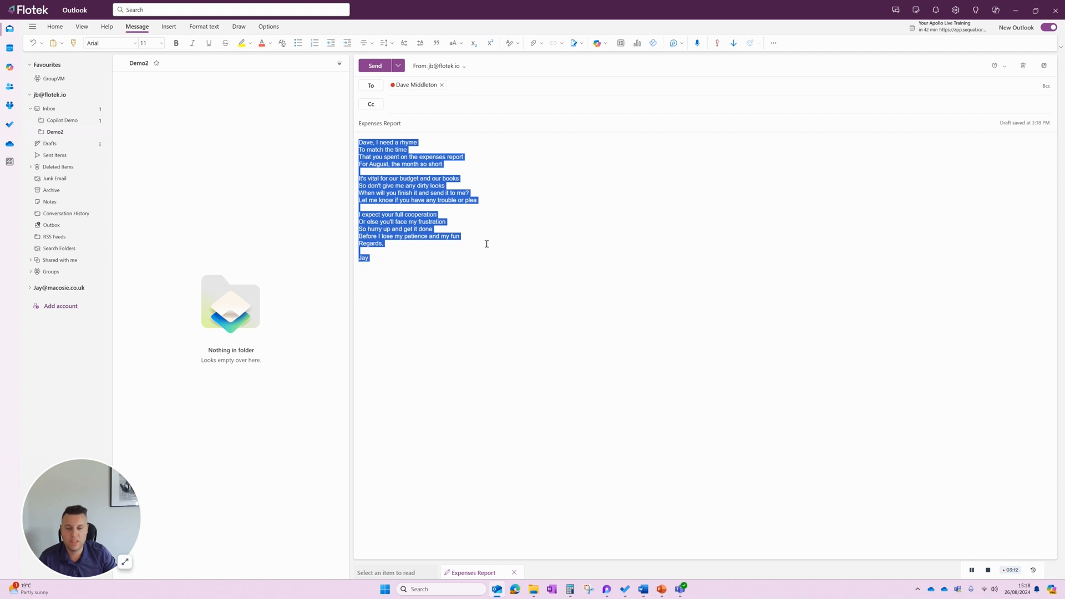
{"action": "left_click", "coordinate": [597, 45]}
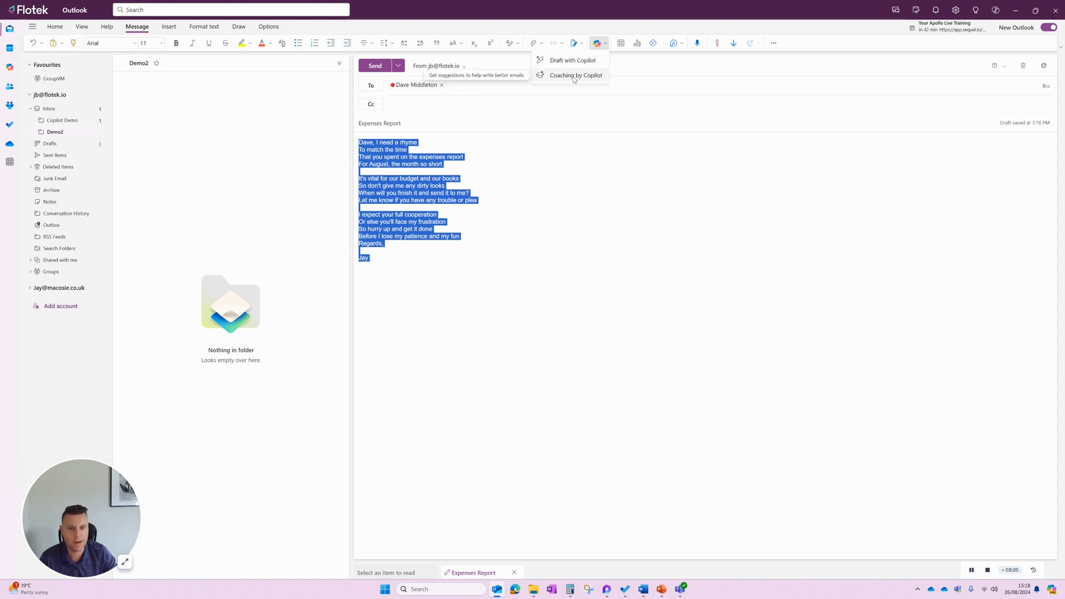
{"action": "left_click", "coordinate": [574, 76]}
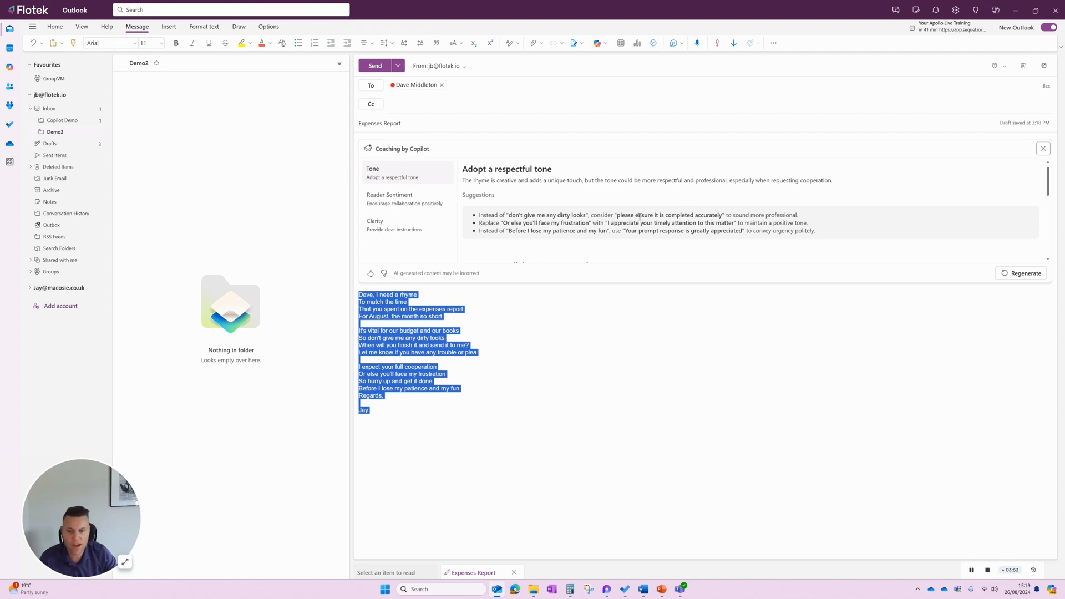
Step: Review Copilot's Reader Sentiment and Clarity coaching suggestions, and close the coaching
{"action": "left_click", "coordinate": [417, 303]}
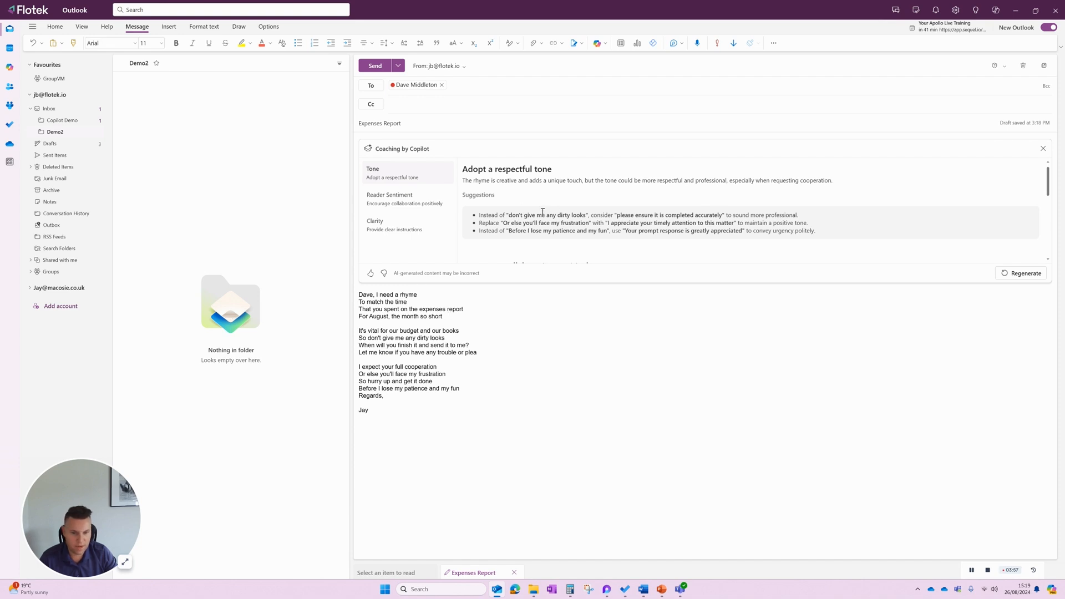
{"action": "left_click", "coordinate": [401, 205]}
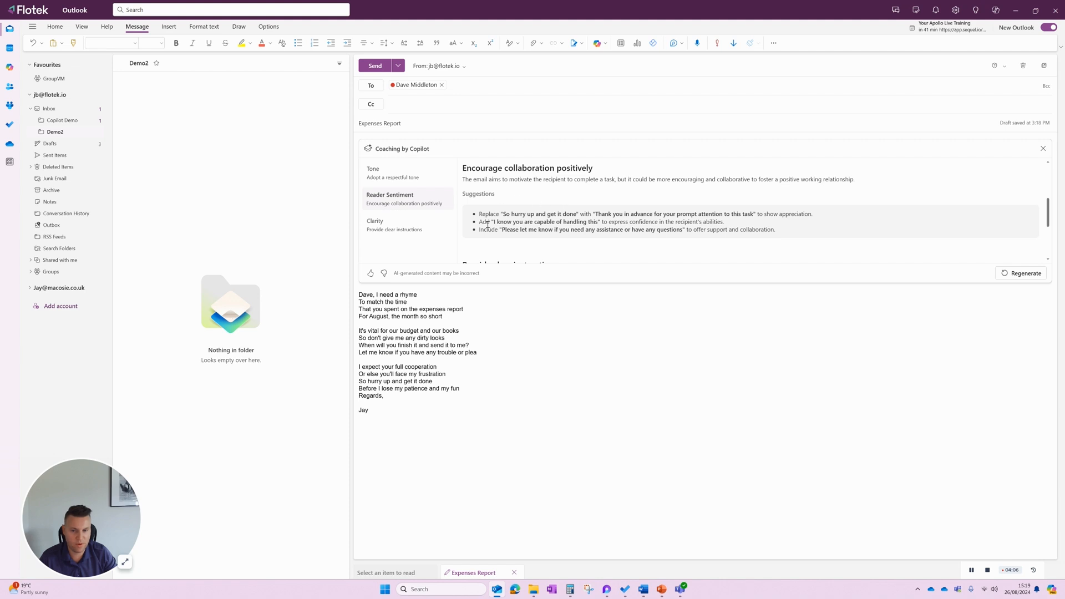
{"action": "scroll", "coordinate": [513, 217], "scroll_direction": "down", "scroll_amount": 2}
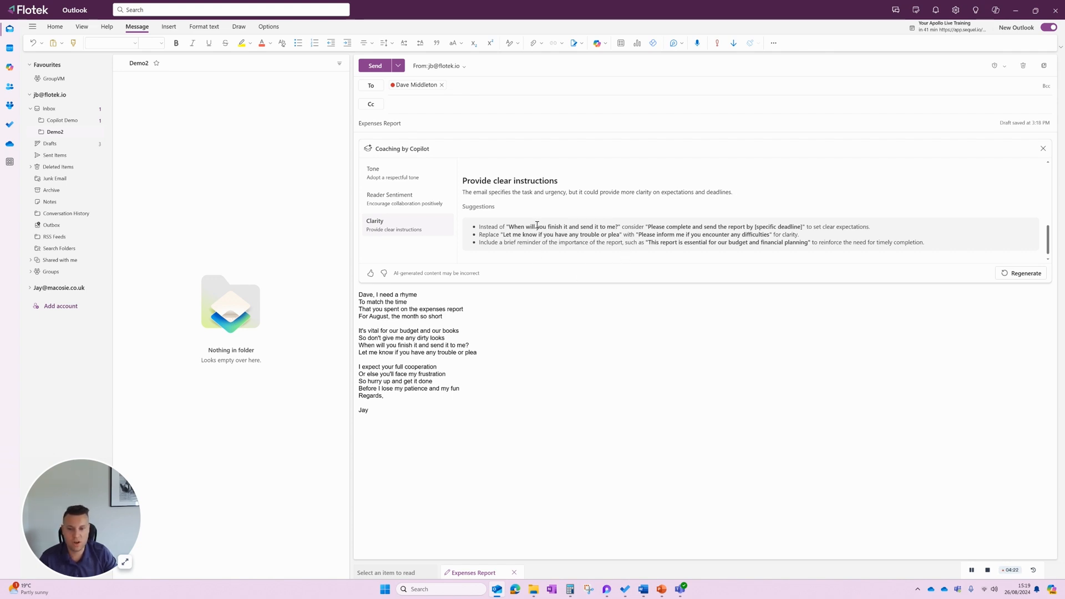
{"action": "left_click", "coordinate": [1042, 149]}
Step: Start a Copilot draft from the whole email body and replace its prompt with "rewrite this email to be more direct asking for my latest expenses report"
{"action": "left_click_drag", "start_coordinate": [405, 277], "coordinate": [348, 142]}
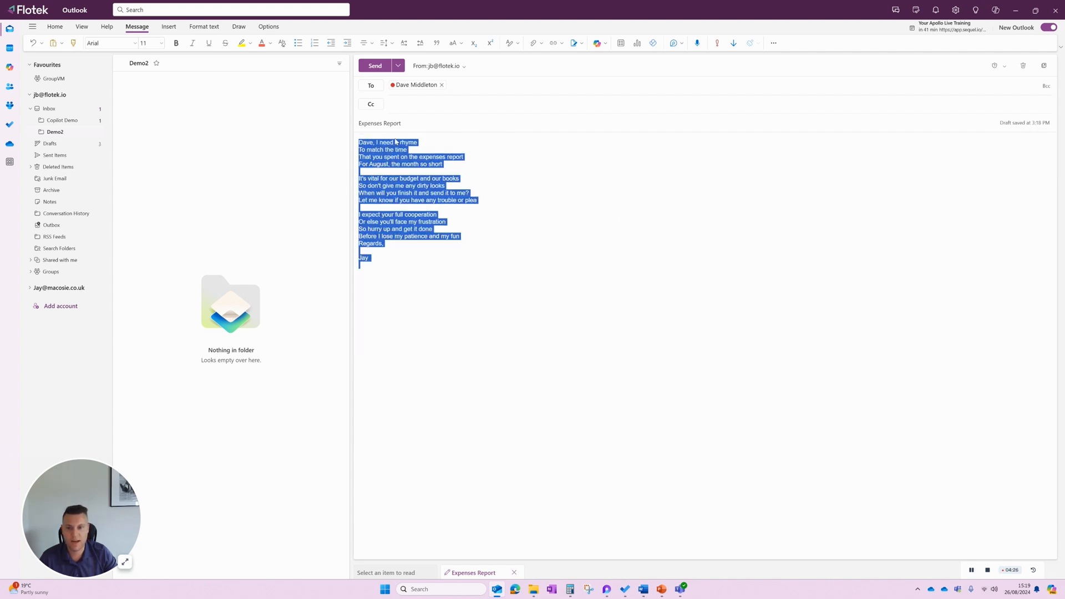
{"action": "left_click", "coordinate": [597, 44]}
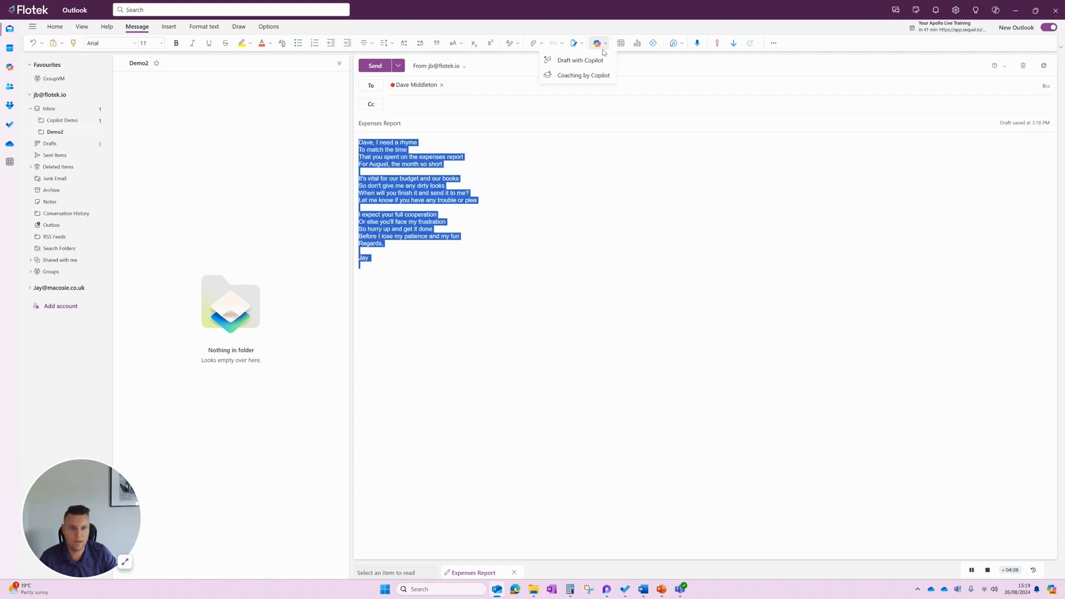
{"action": "left_click", "coordinate": [580, 61]}
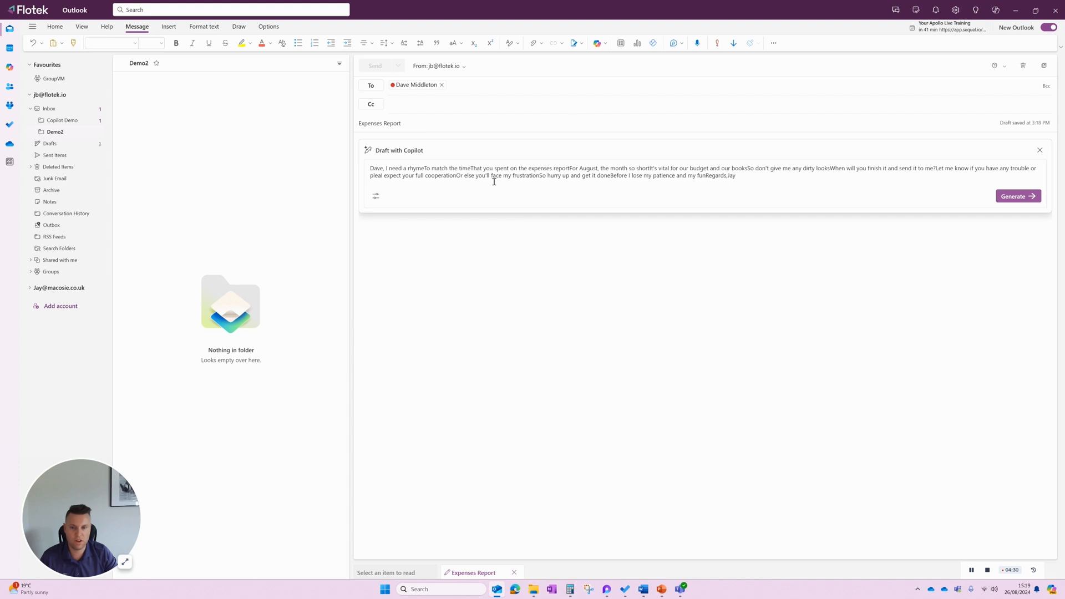
{"action": "left_click_drag", "start_coordinate": [759, 178], "coordinate": [328, 164]}
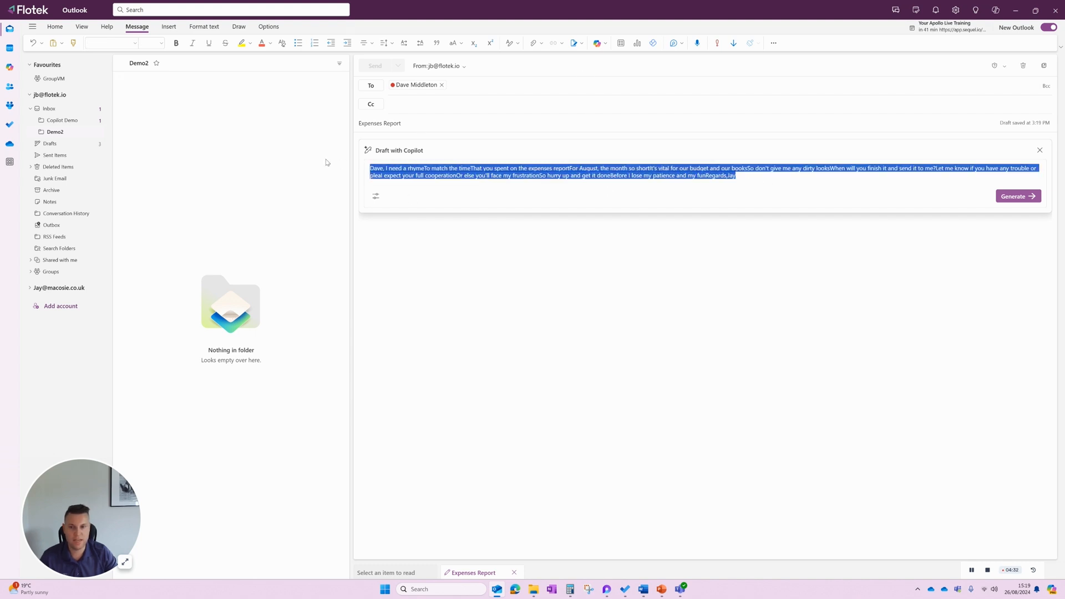
{"action": "type", "text": "rewrite t"}
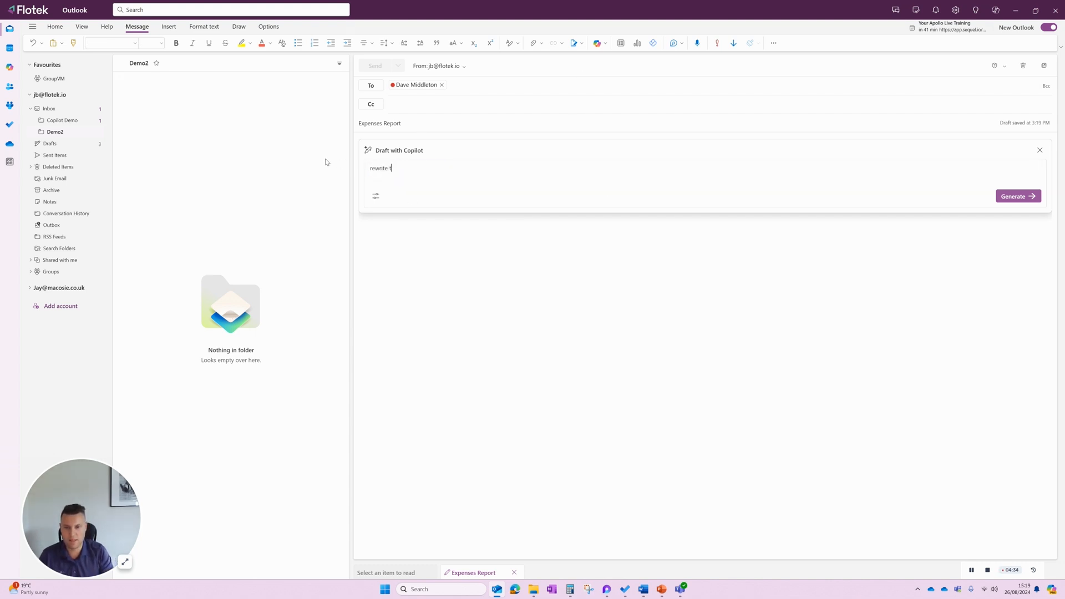
{"action": "type", "text": "his email to be more direct asking for m"}
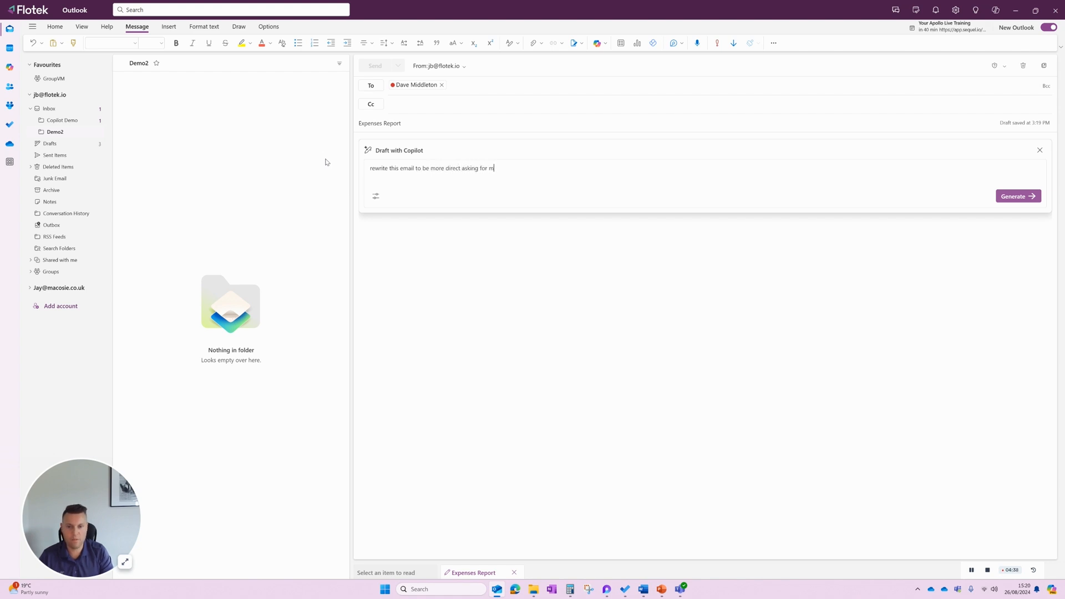
{"action": "type", "text": "y latest expenses"}
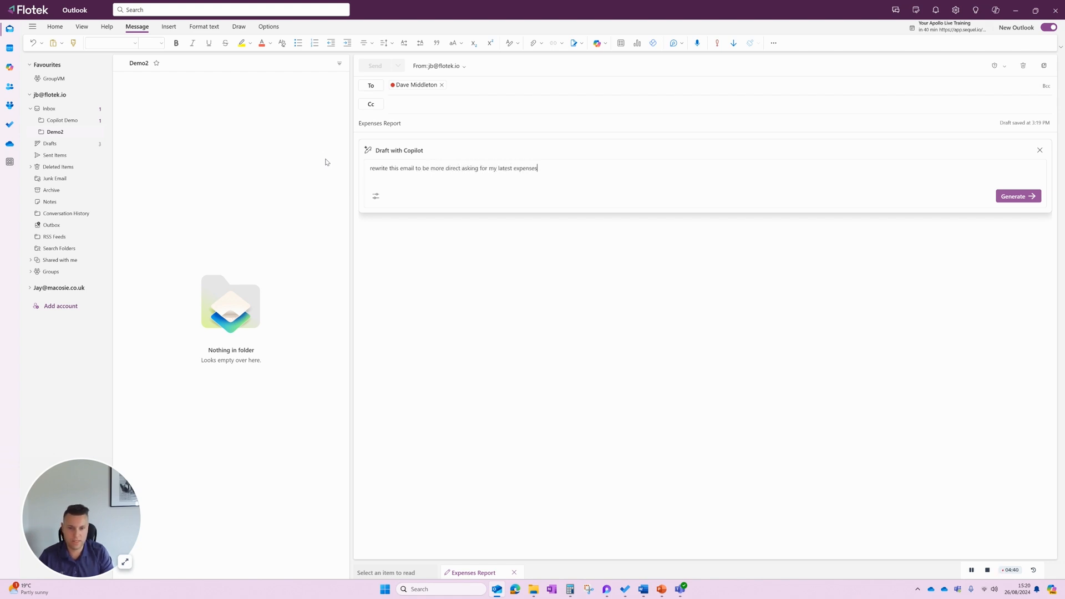
{"action": "type", "text": " epeport"}
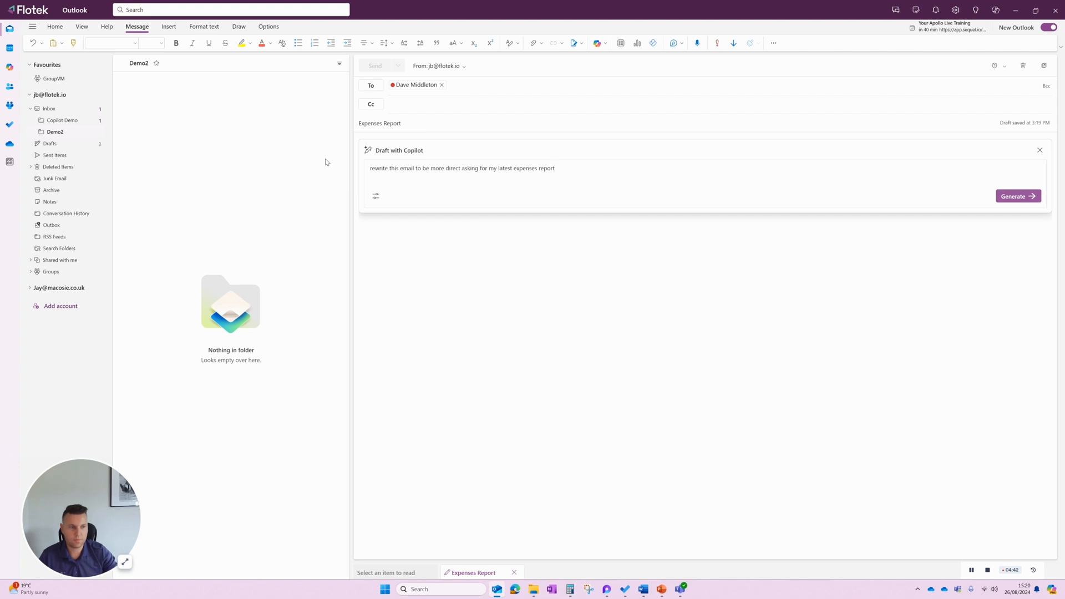
Step: Set the Copilot draft length to Long, generate the rewritten email and keep it
{"action": "left_click", "coordinate": [375, 196]}
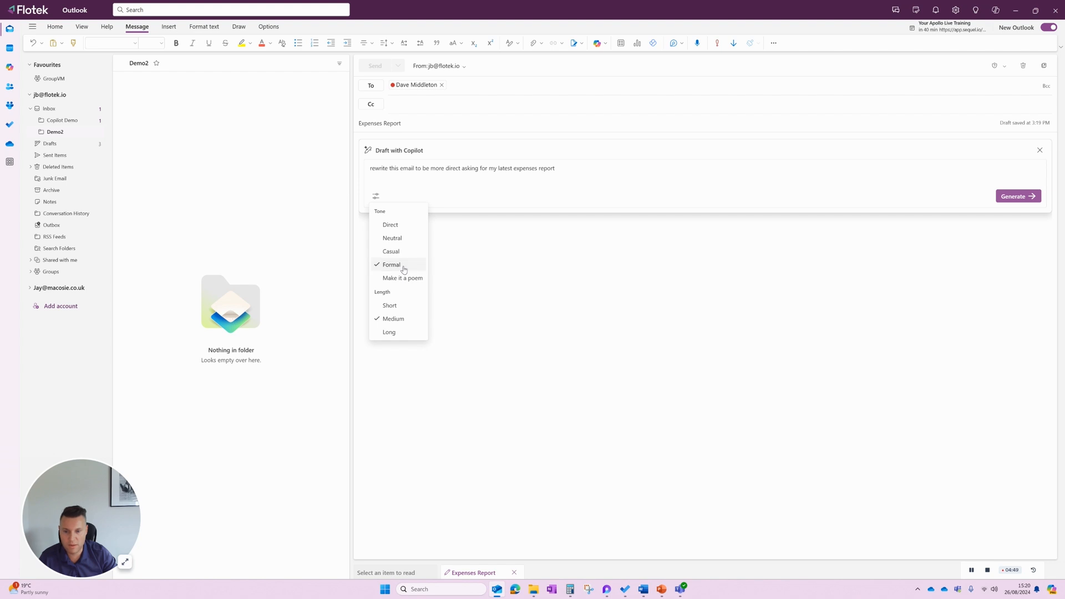
{"action": "left_click", "coordinate": [390, 332]}
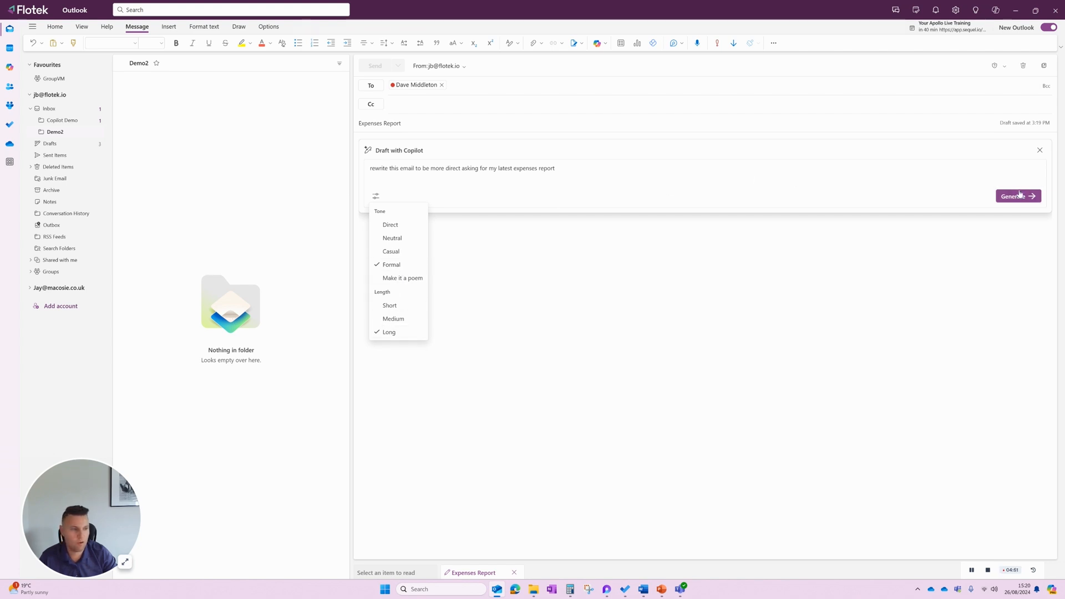
{"action": "left_click", "coordinate": [1019, 196]}
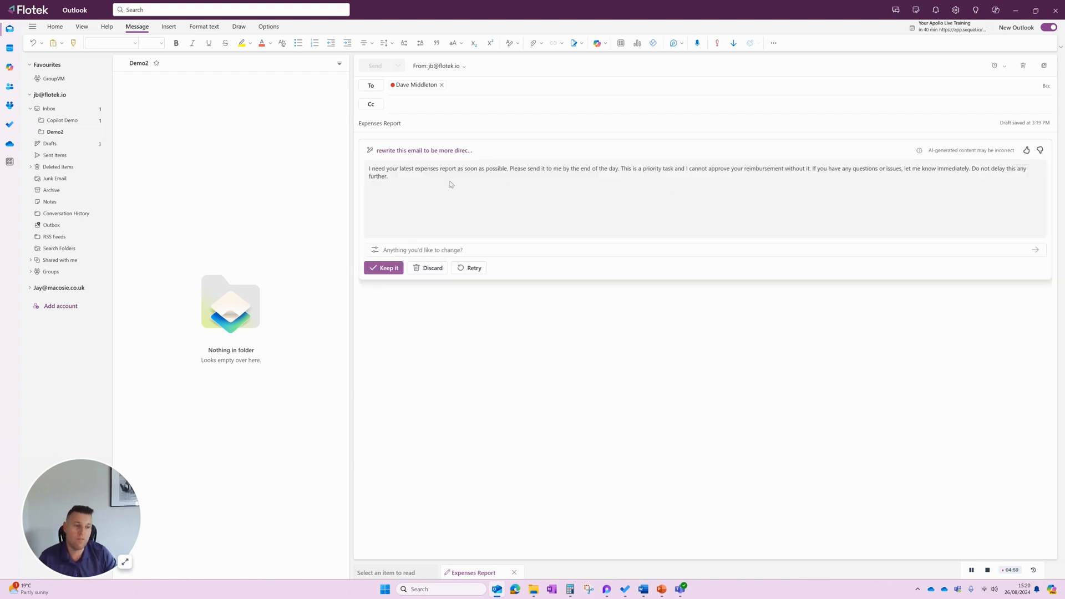
{"action": "left_click", "coordinate": [383, 268]}
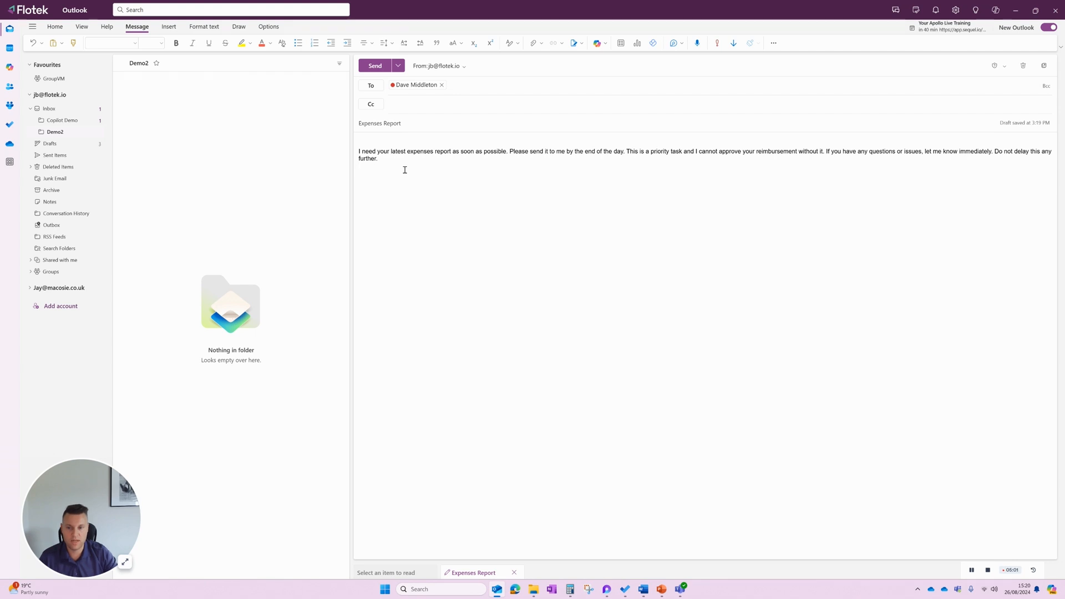
Step: Add a "Hi" greeting with the recipient's first name and a "Regards," sign-off with the sender's first name, and send the email
{"action": "type", "text": "Hi D"}
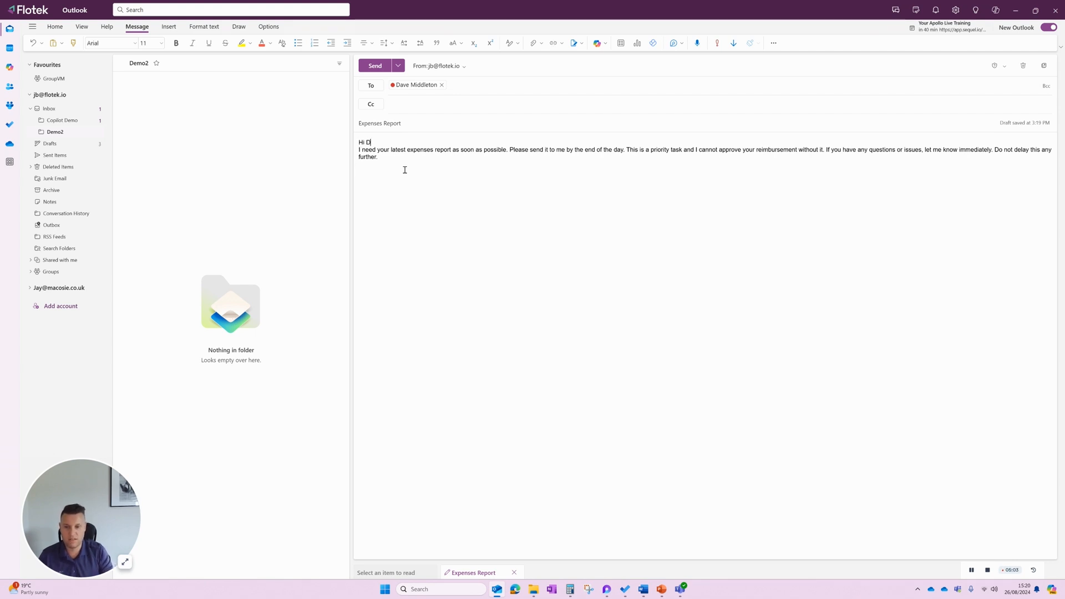
{"action": "type", "text": "Rega"}
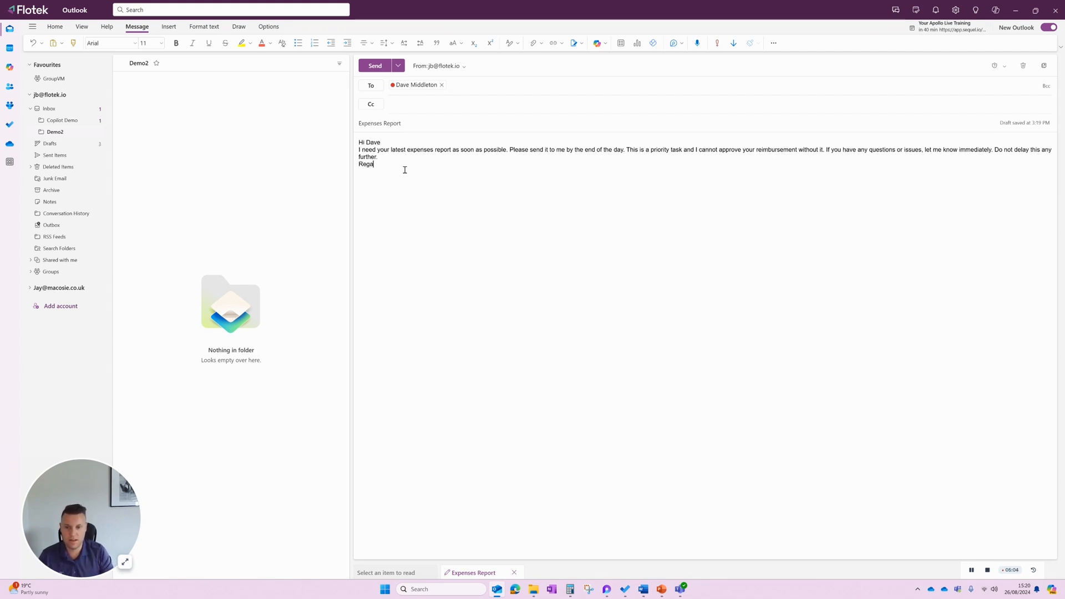
{"action": "type", "text": "rds,"}
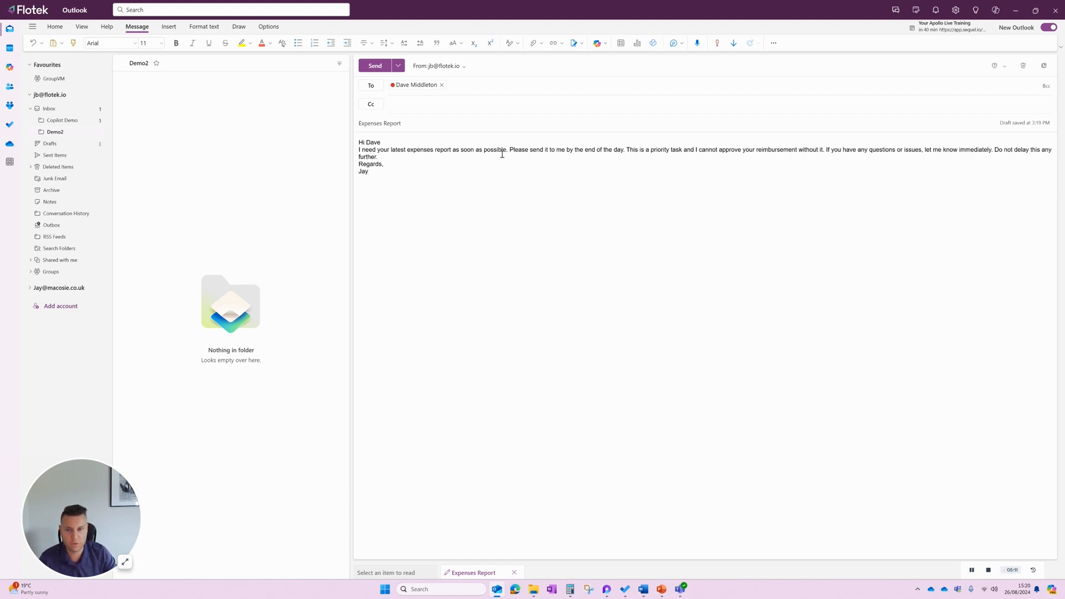
{"action": "left_click", "coordinate": [377, 67]}
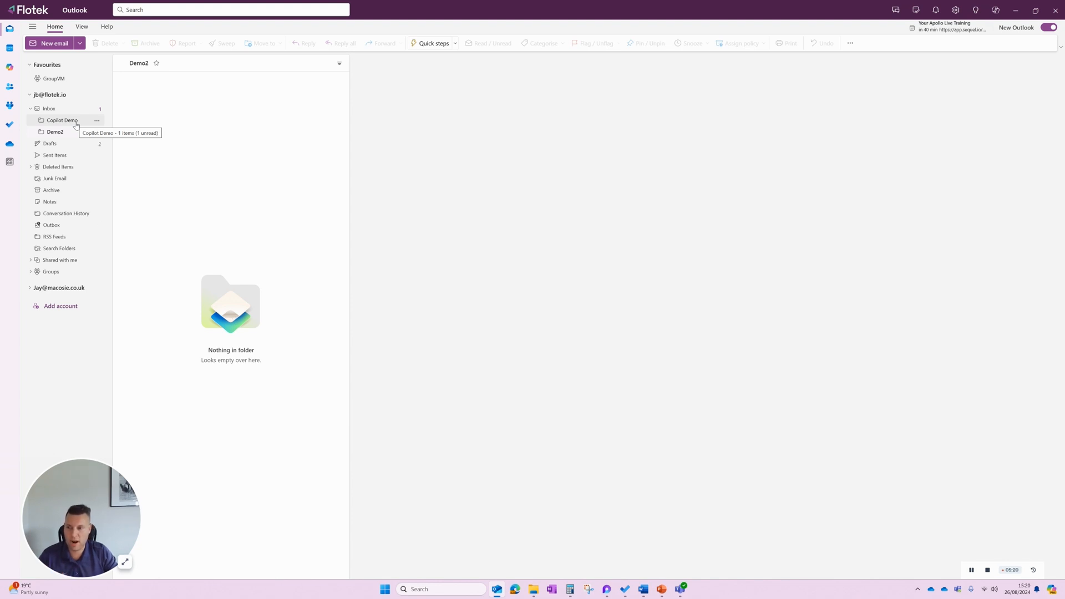
Step: Open the "Re: Expenses Report" email in the Copilot Demo folder, look through its thread and summarize it with Copilot
{"action": "left_click", "coordinate": [55, 121]}
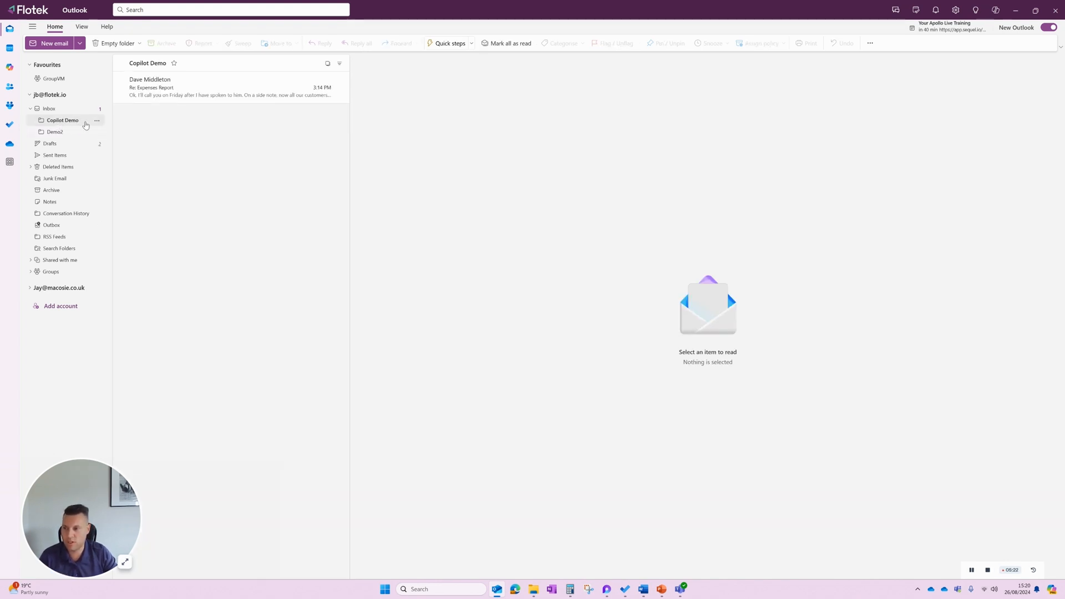
{"action": "left_click", "coordinate": [197, 91]}
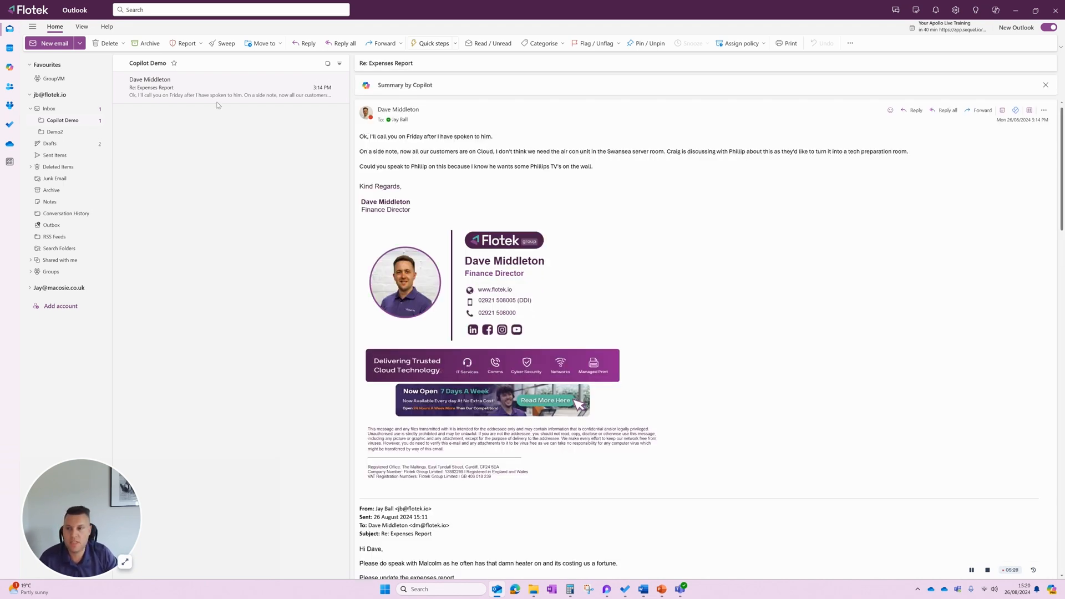
{"action": "scroll", "coordinate": [1058, 338], "scroll_direction": "down", "scroll_amount": 8}
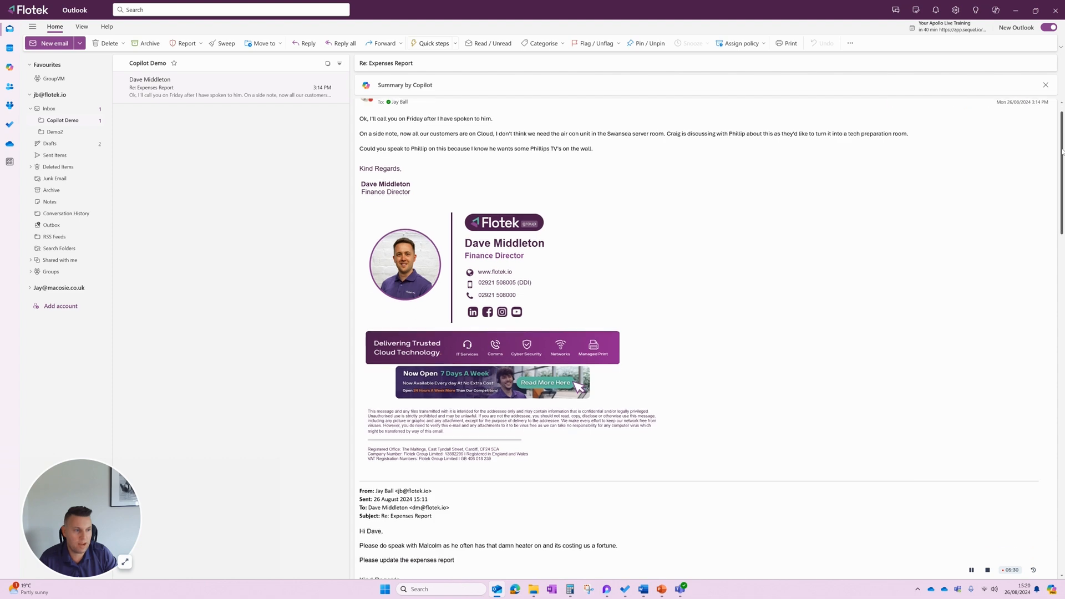
{"action": "scroll", "coordinate": [1058, 338], "scroll_direction": "down", "scroll_amount": 10}
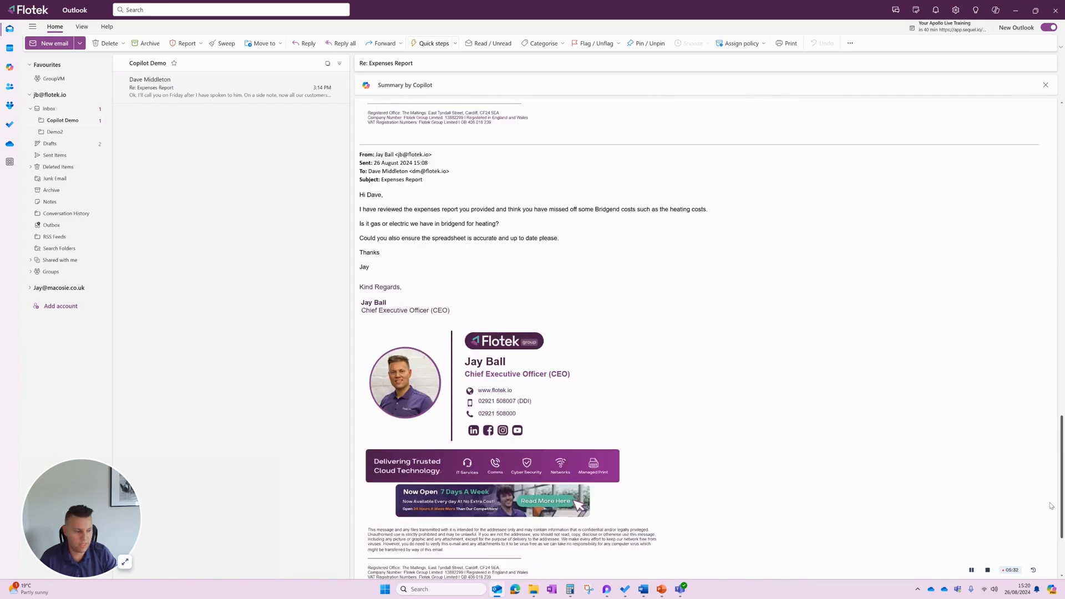
{"action": "scroll", "coordinate": [1046, 262], "scroll_direction": "up", "scroll_amount": 15}
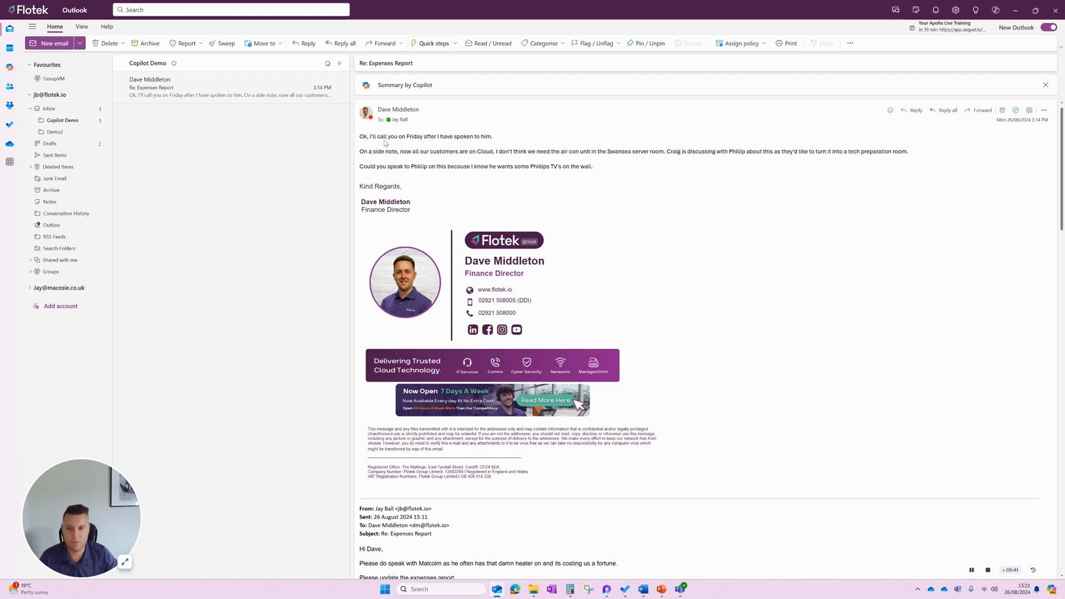
{"action": "left_click", "coordinate": [397, 89]}
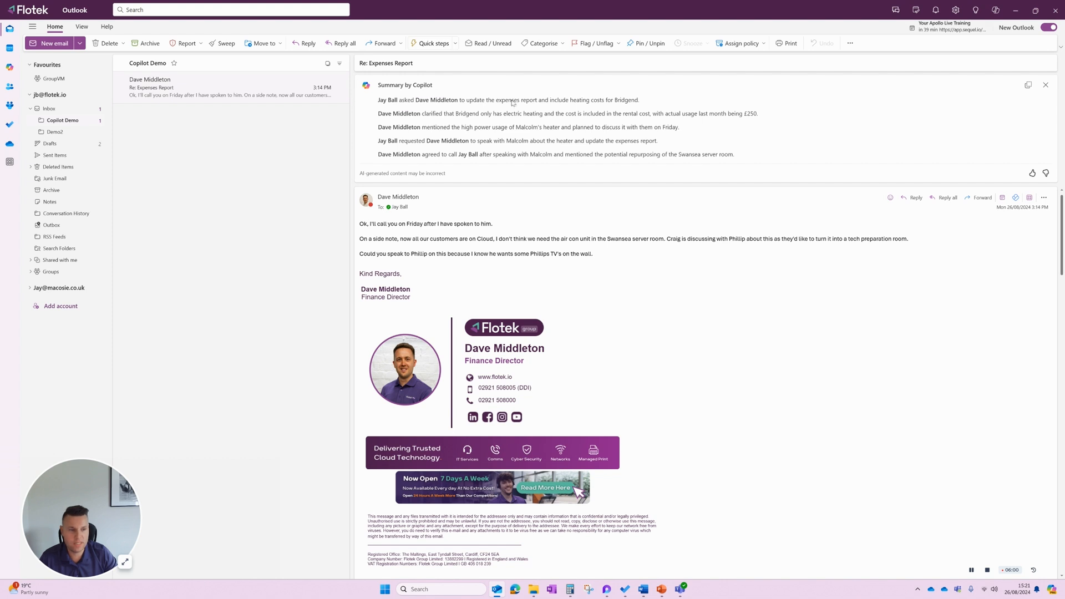
Step: Generate a reply-all draft with Copilot instructing the recipient to speak to the named colleague at the highest urgency regarding his foot heater
{"action": "left_click", "coordinate": [932, 198]}
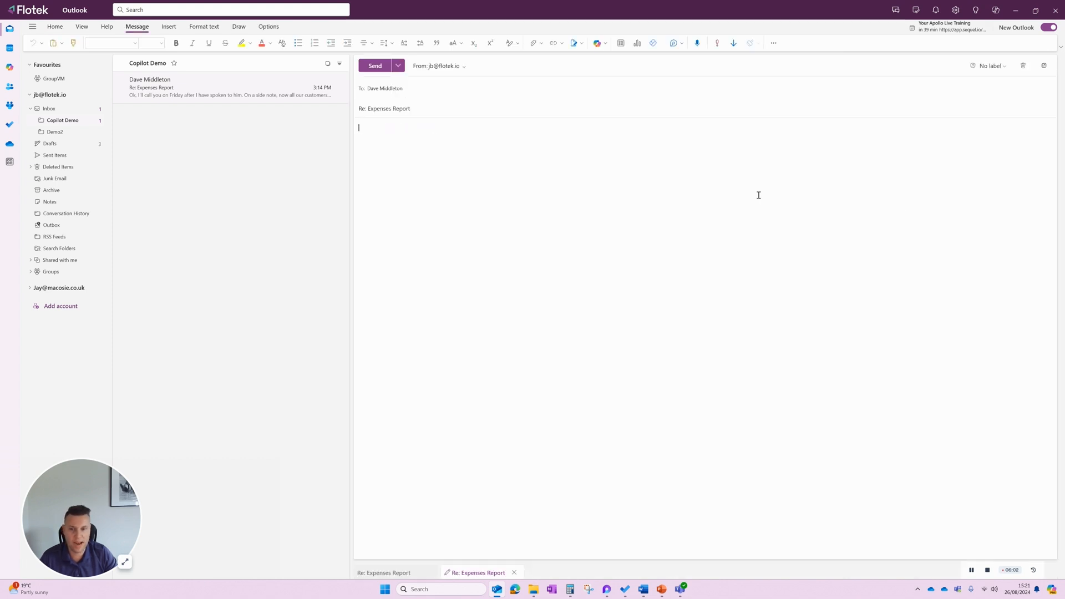
{"action": "left_click", "coordinate": [597, 43]}
{"action": "left_click", "coordinate": [592, 62]}
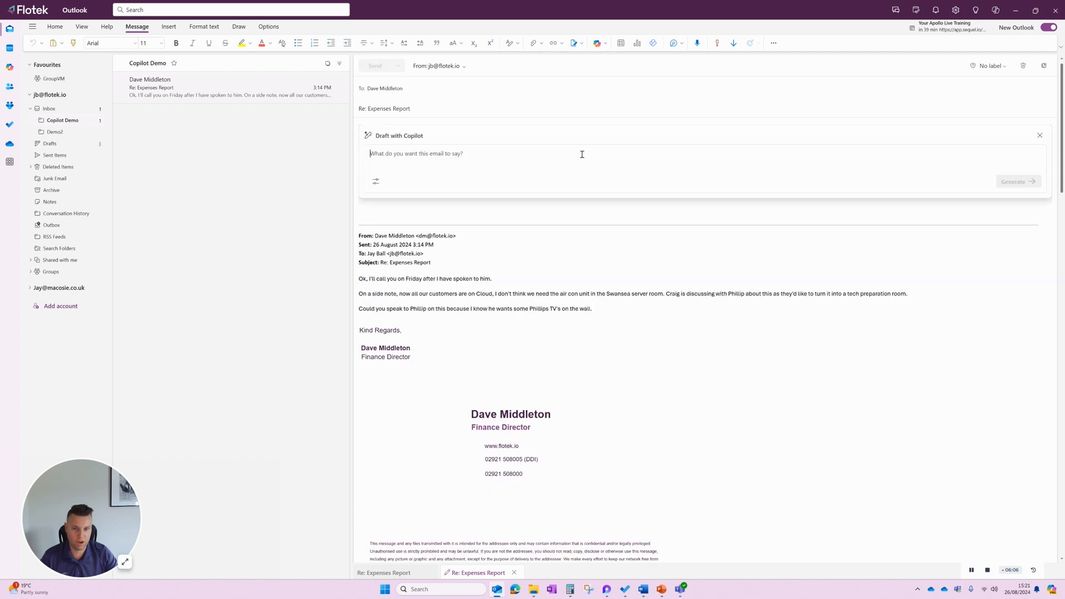
{"action": "type", "text": "respo"}
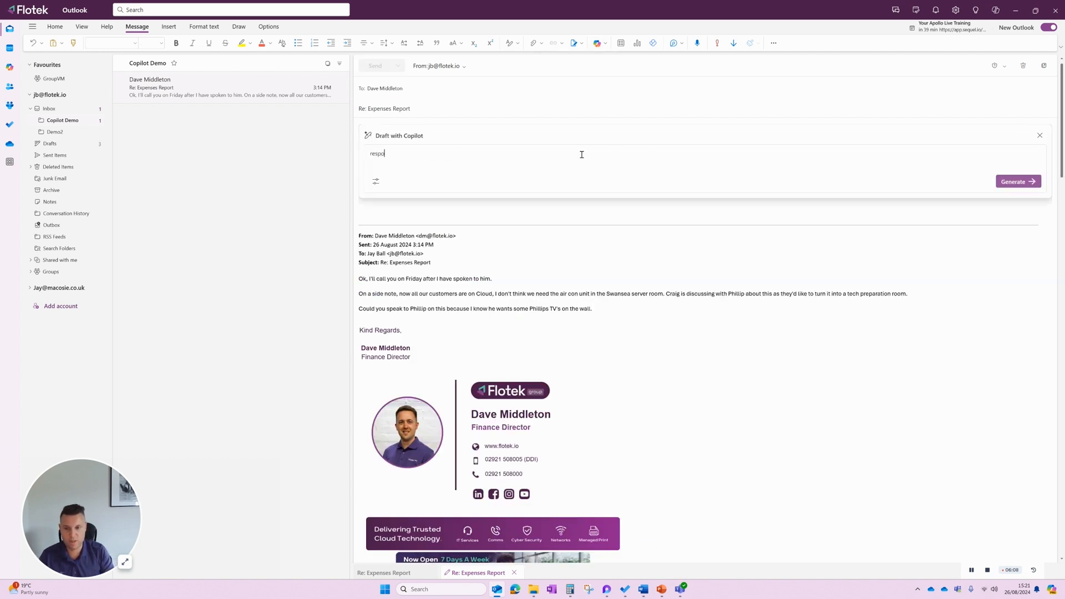
{"action": "type", "text": "nd to dave with ins"}
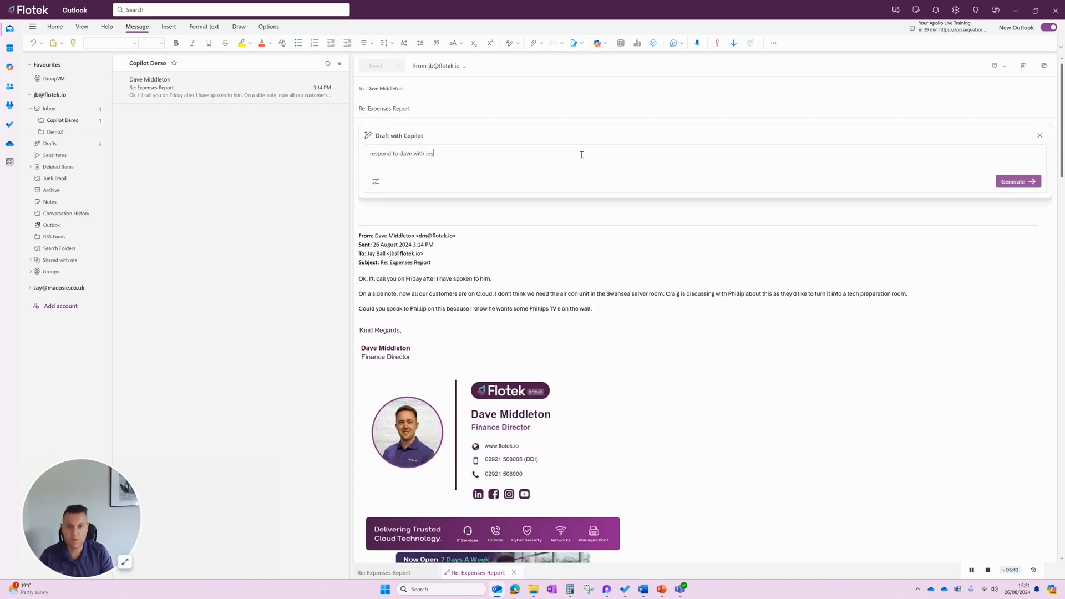
{"action": "type", "text": "tructions to speak to malcolm at the highest "}
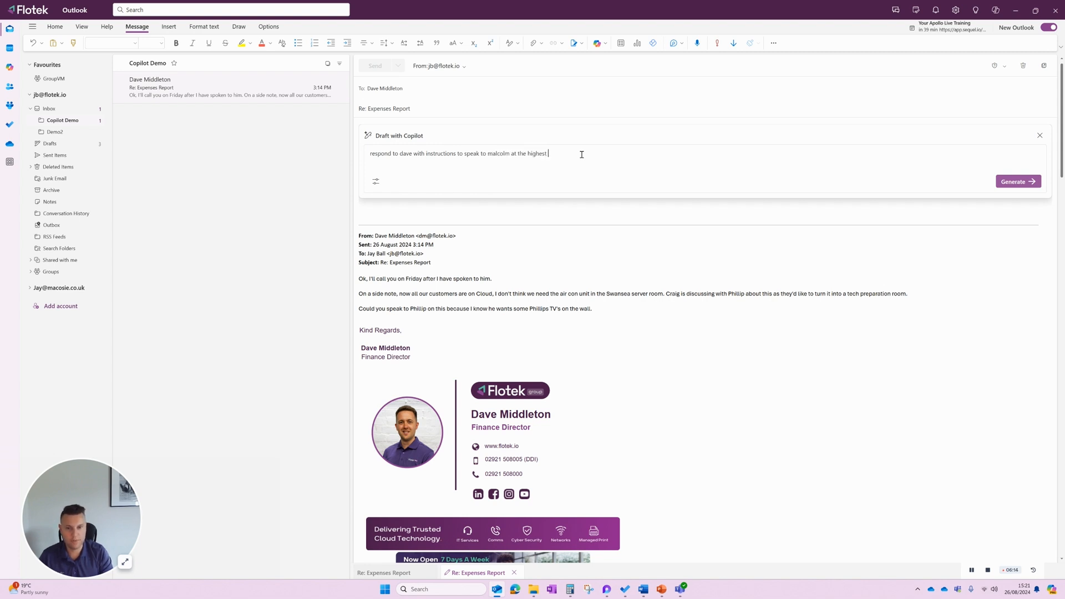
{"action": "type", "text": "urgency regarding his foot heater"}
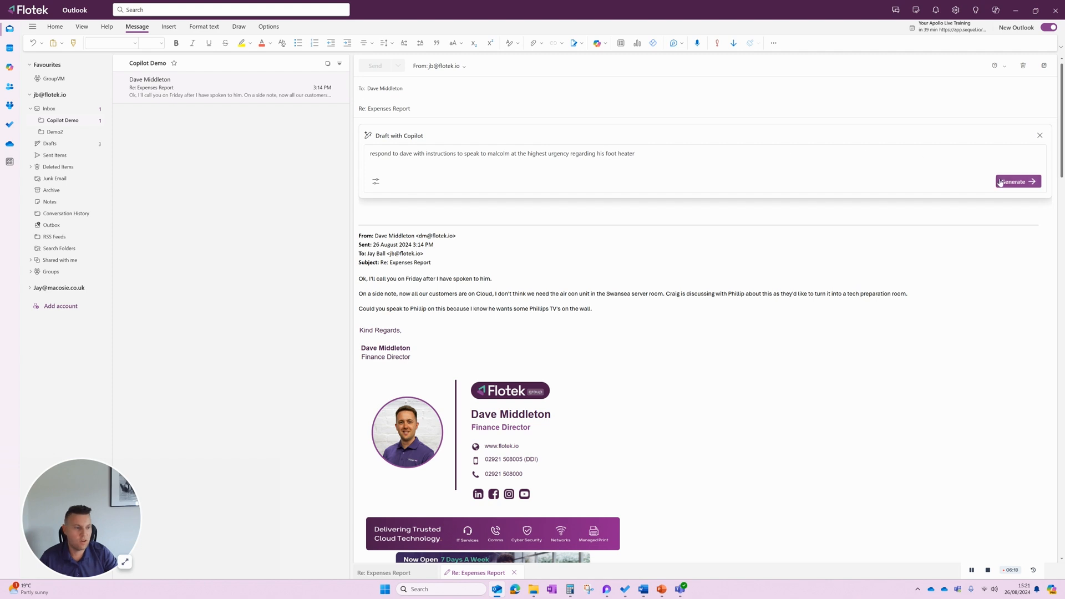
{"action": "left_click", "coordinate": [1018, 181]}
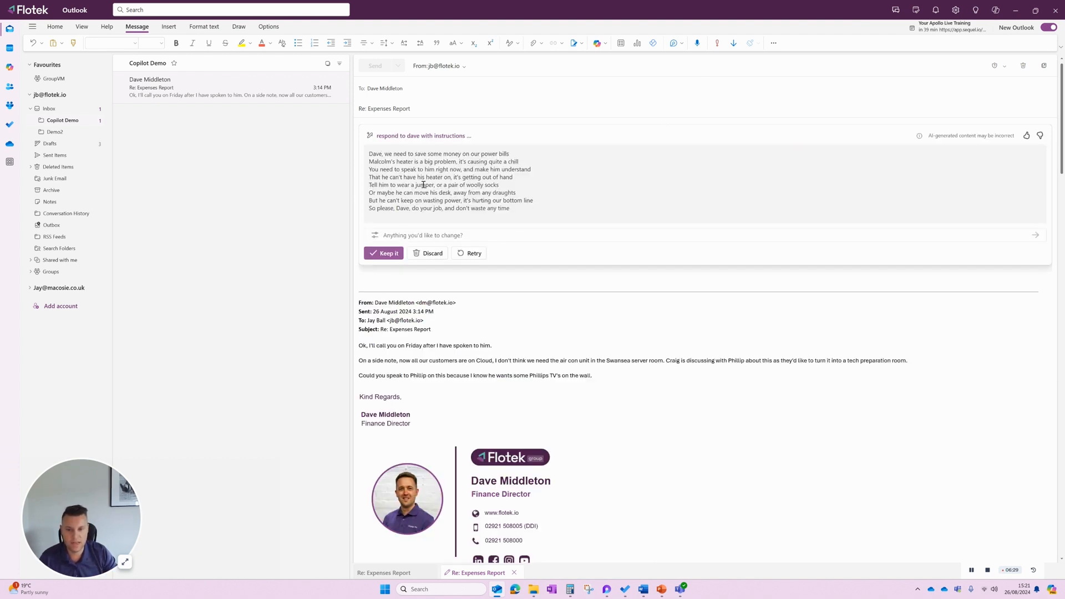
Step: Have Copilot rewrite the poem-style reply draft using the "Make it sound more formal" option
{"action": "left_click", "coordinate": [374, 237]}
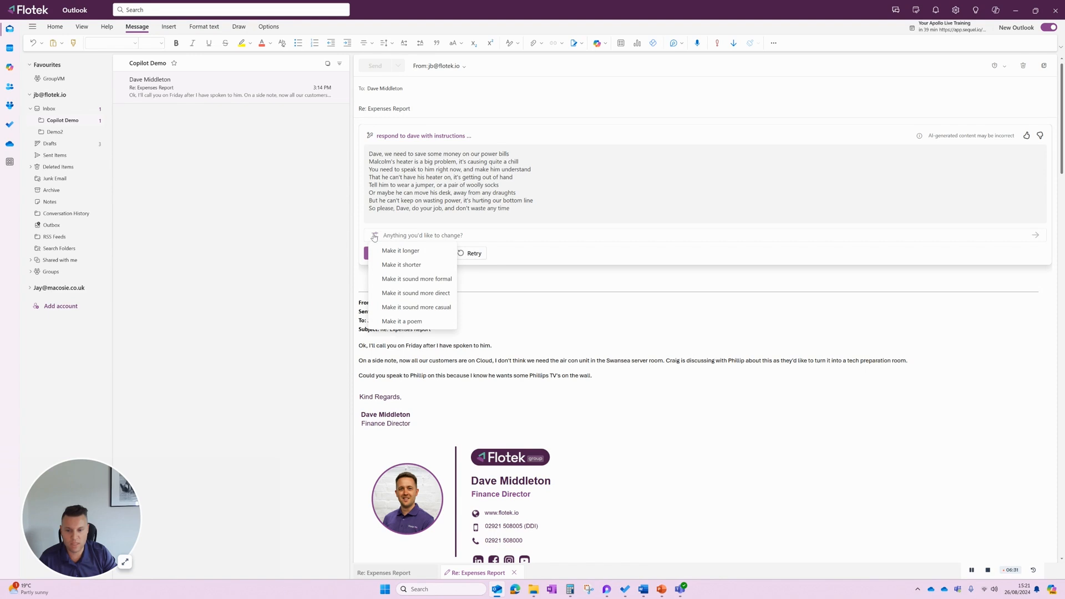
{"action": "left_click", "coordinate": [374, 237]}
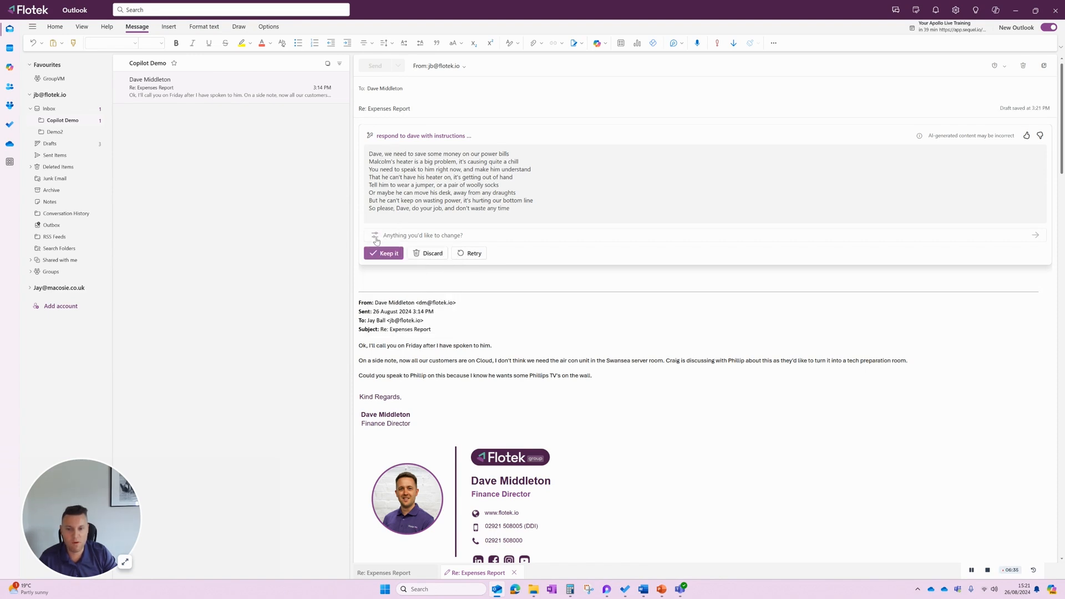
{"action": "left_click", "coordinate": [375, 237]}
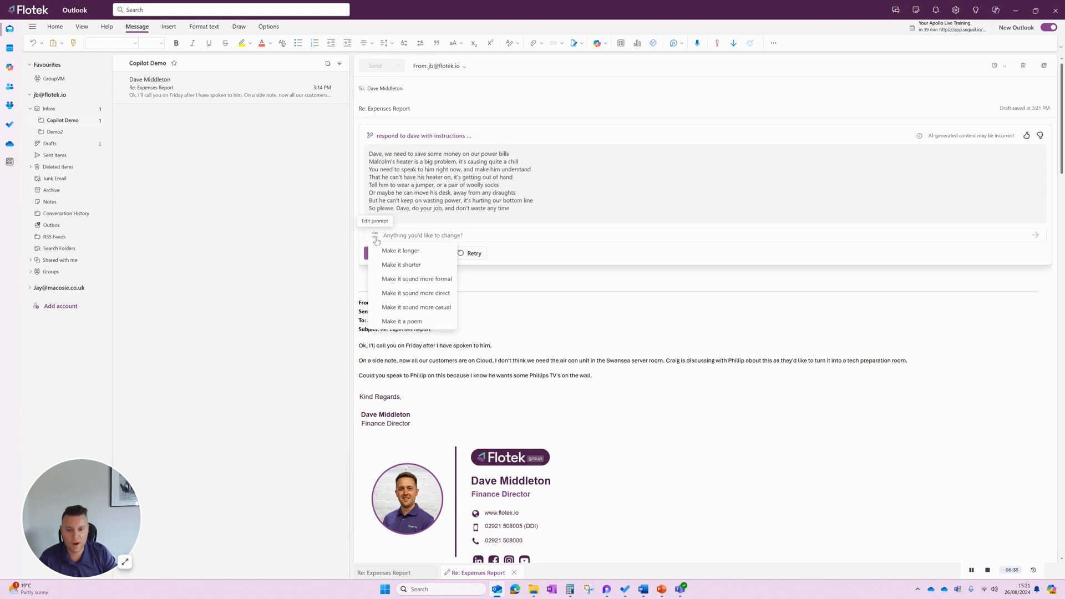
{"action": "left_click", "coordinate": [405, 279]}
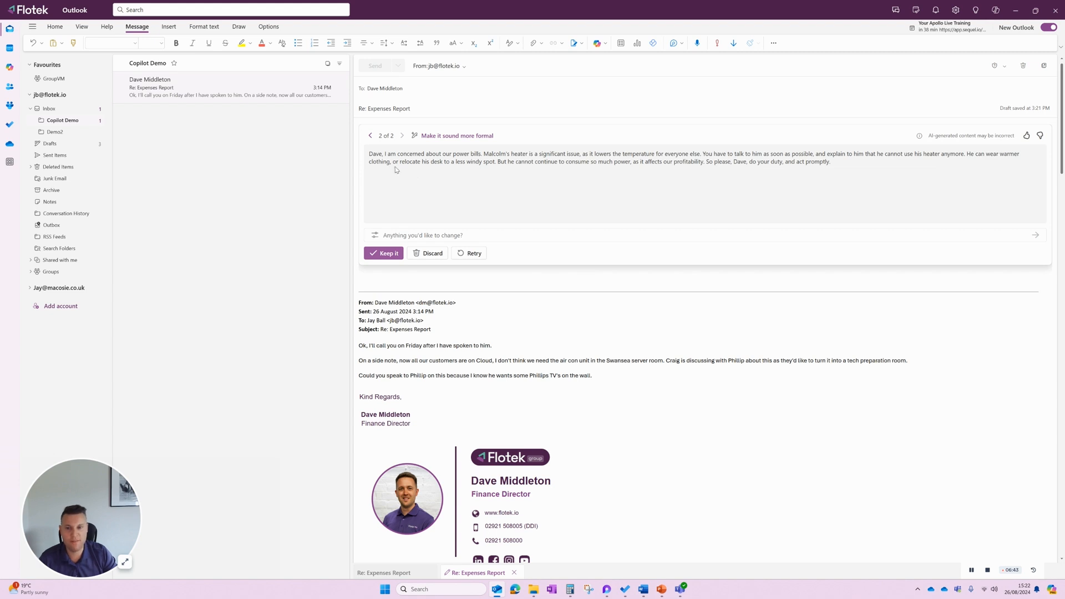
Step: Keep the formal Copilot draft, add a blank line below its text and send the "Re: Expenses Report" reply
{"action": "left_click", "coordinate": [384, 254]}
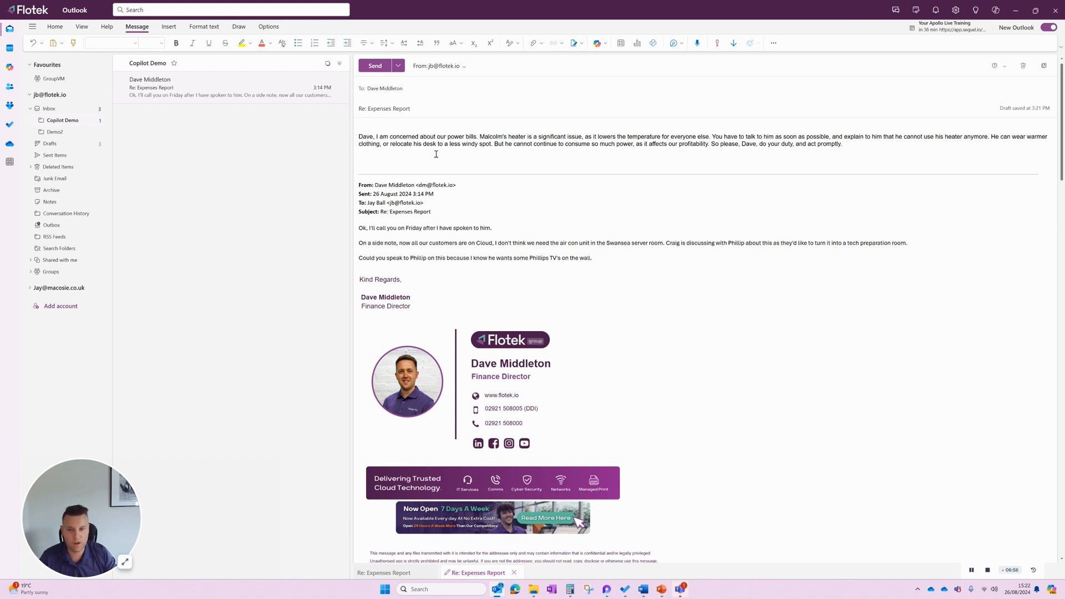
{"action": "key", "text": "Return"}
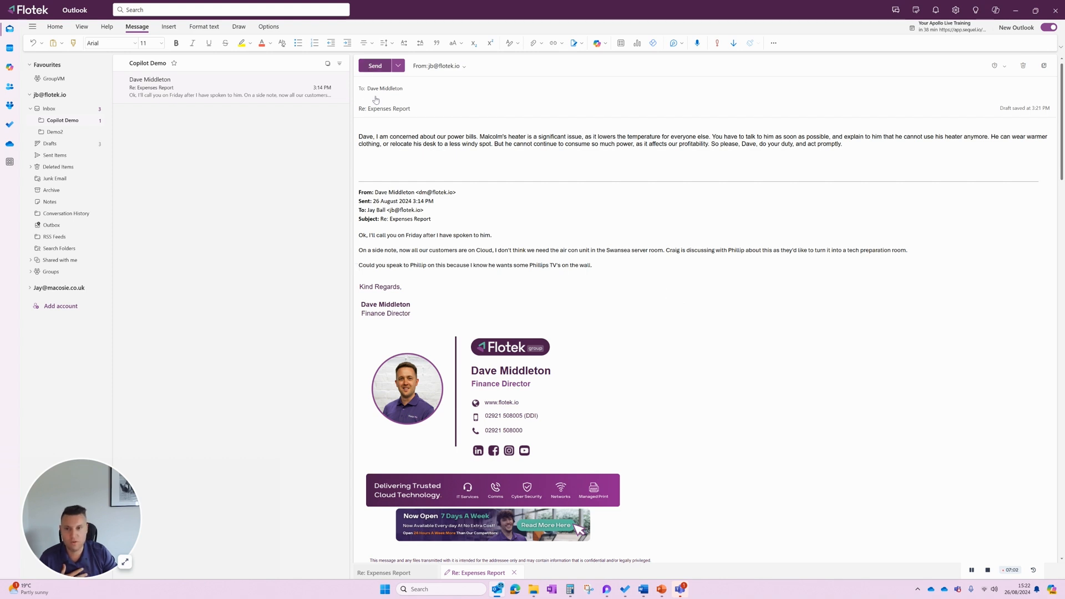
{"action": "left_click", "coordinate": [374, 66]}
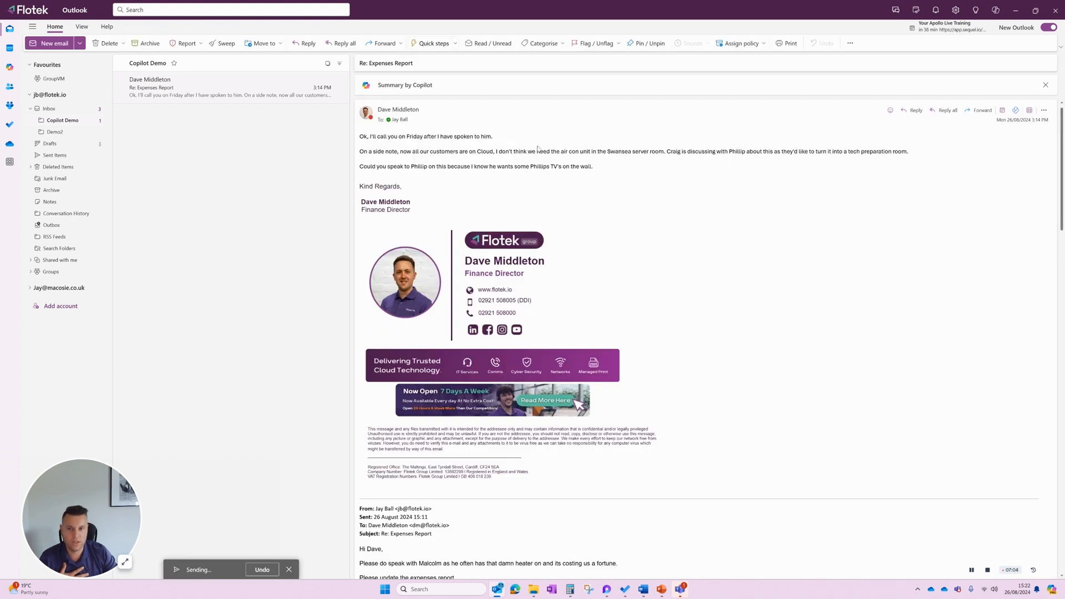